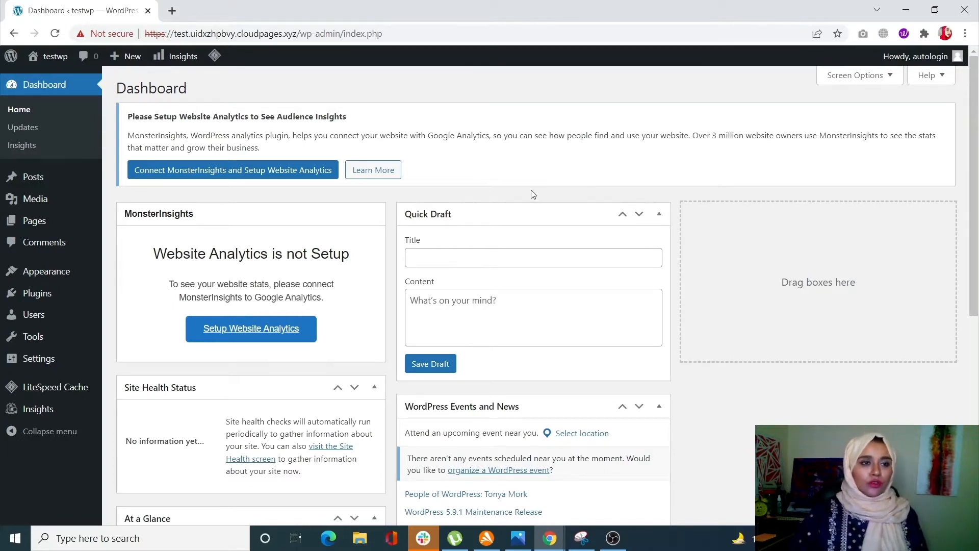
Step: Find the All in One SEO plugin with the search term "aioseo", install it, and activate it
mouse_move(76, 292)
click(157, 319)
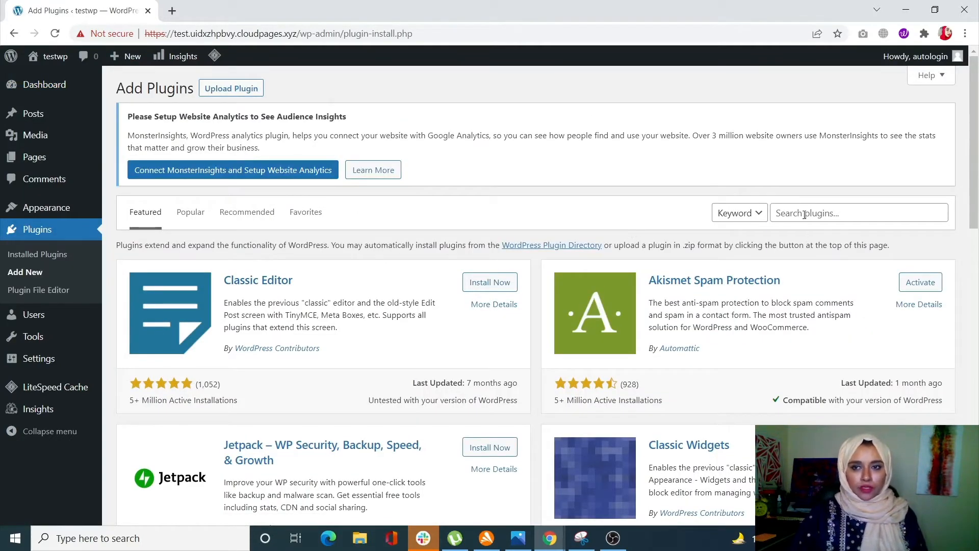
click(804, 214)
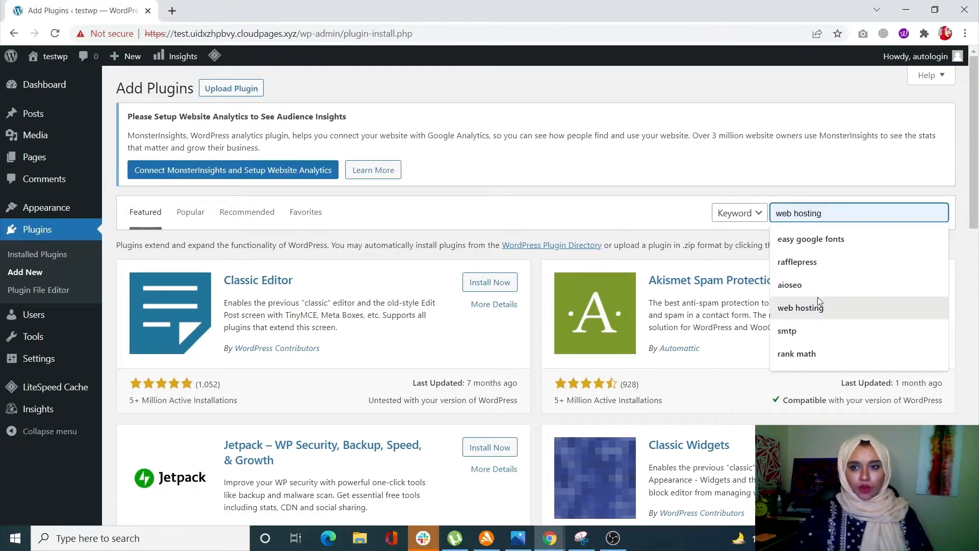
click(815, 283)
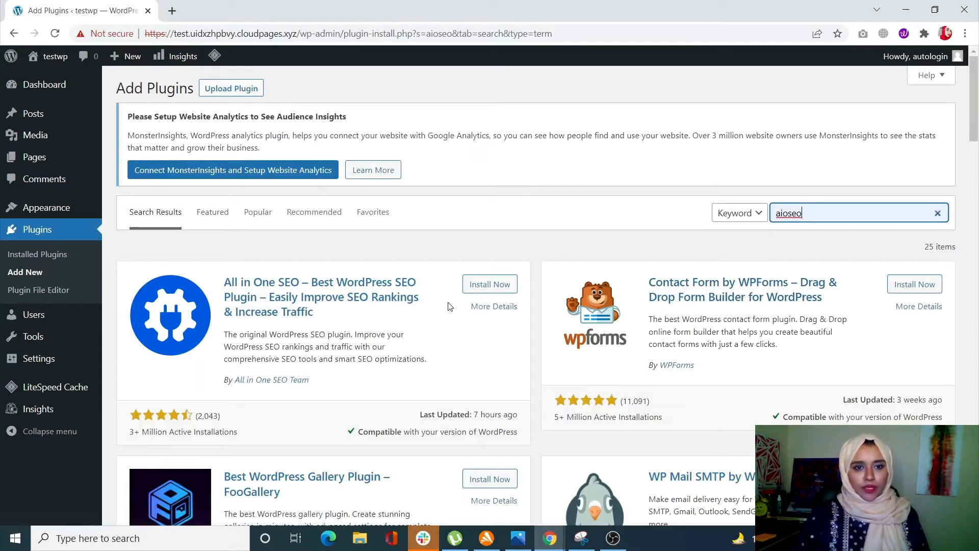
click(470, 285)
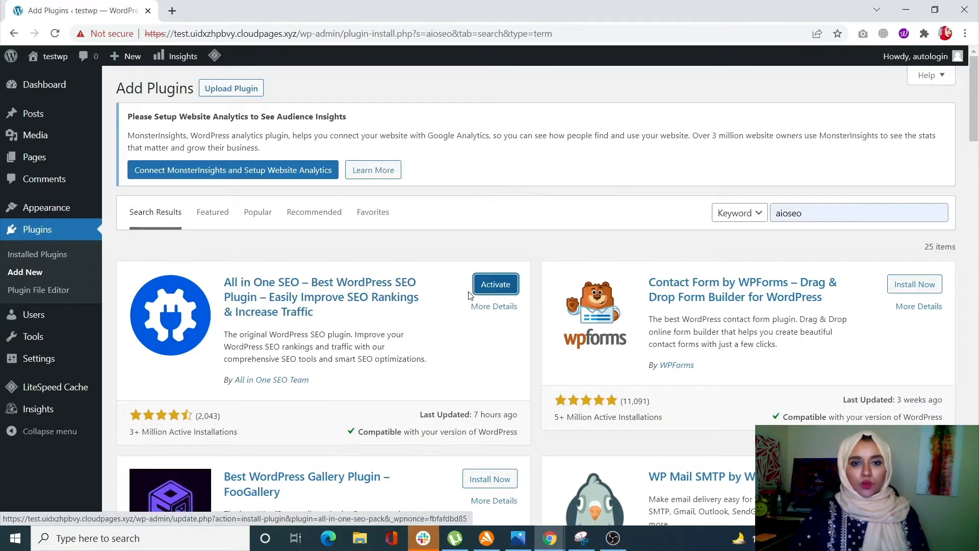
click(513, 286)
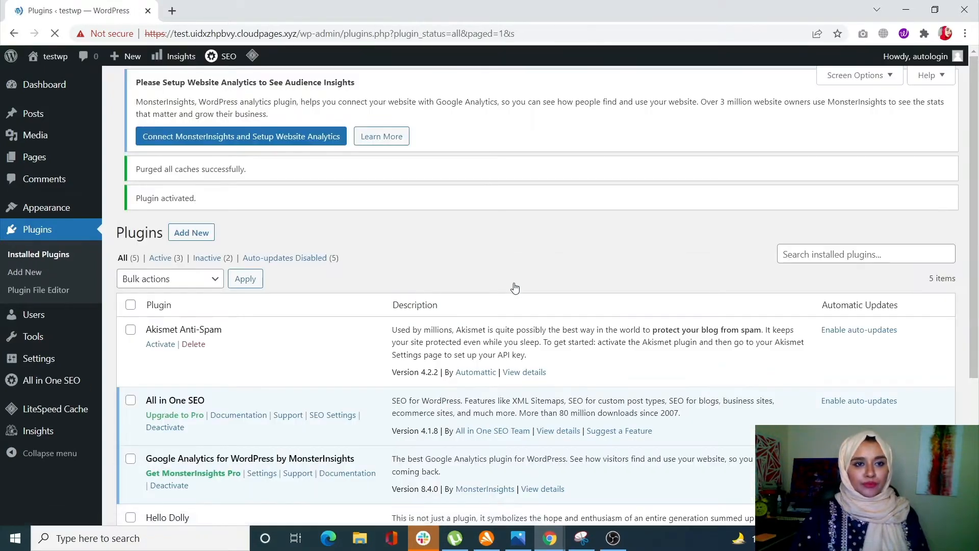
scroll(233, 428, down, 2)
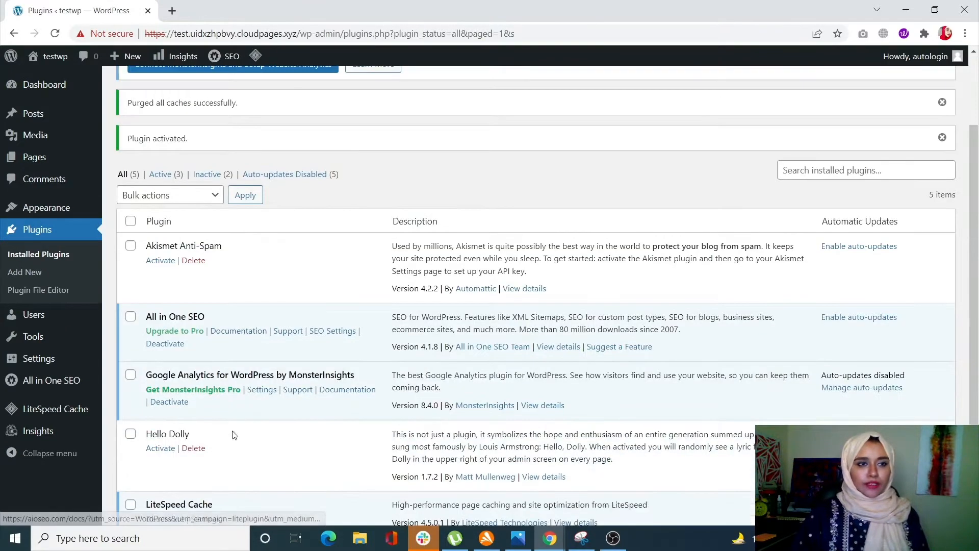
mouse_move(40, 394)
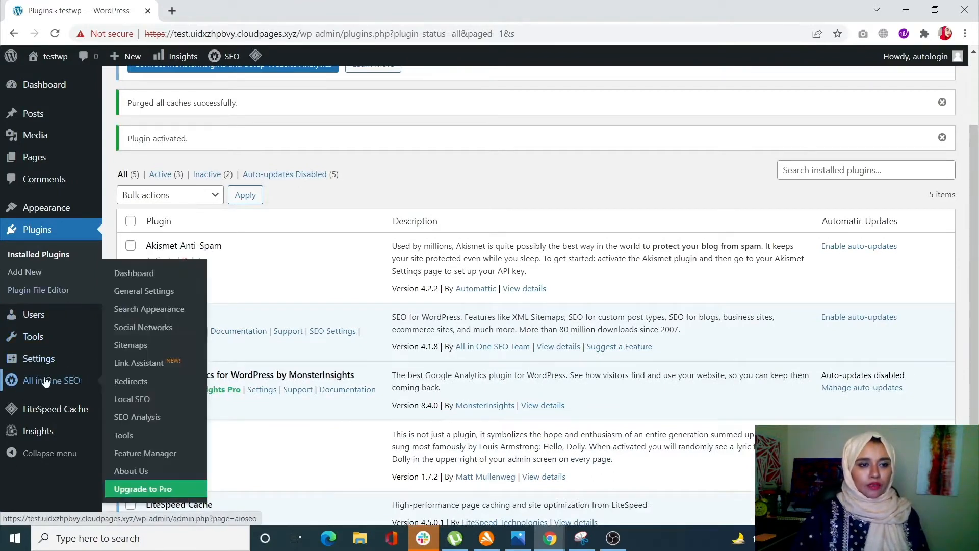
scroll(127, 259, up, 2)
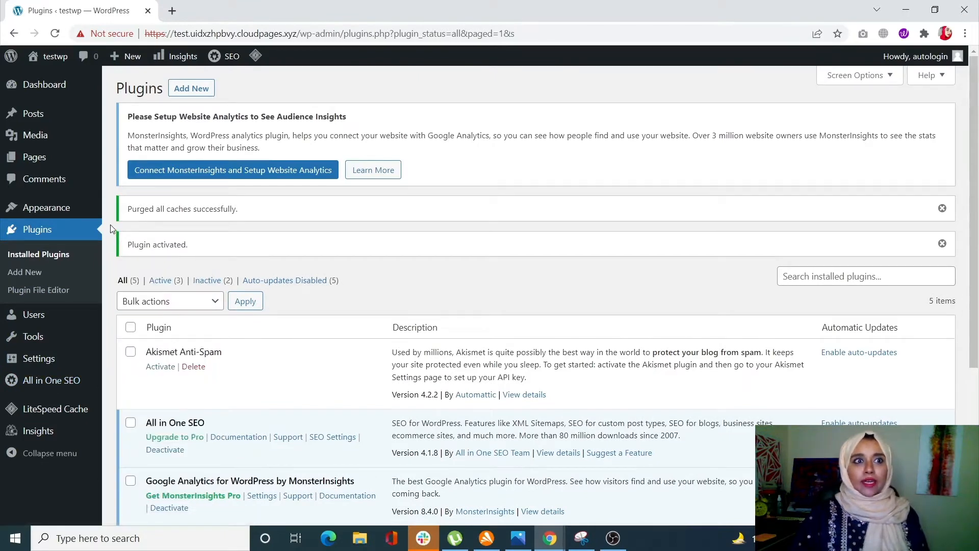
Step: Open "test page" for editing from the site's list of pages
click(30, 166)
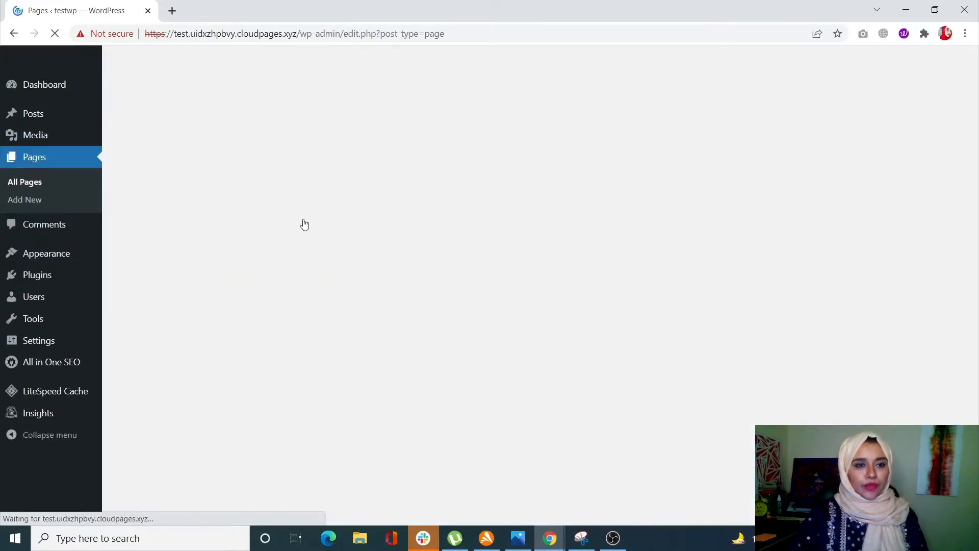
scroll(229, 385, down, 2)
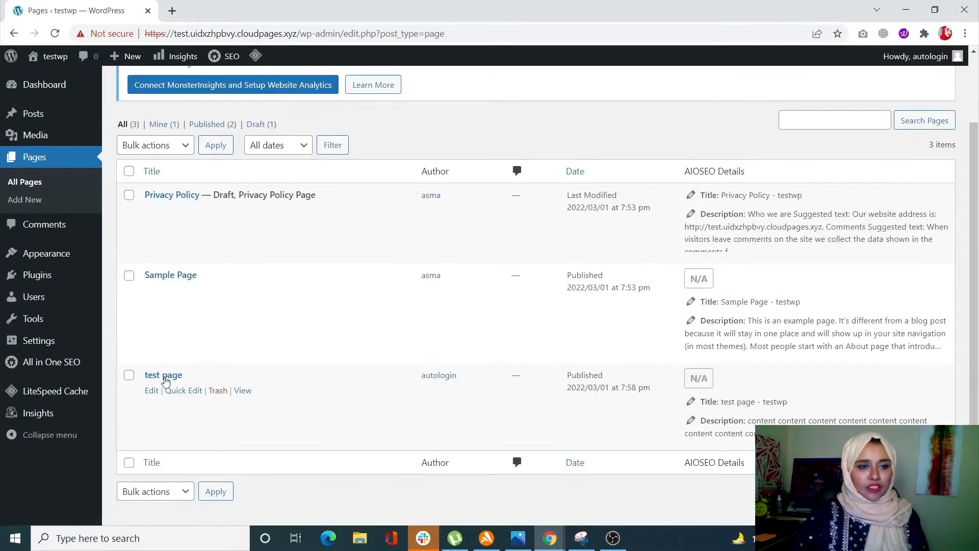
click(164, 378)
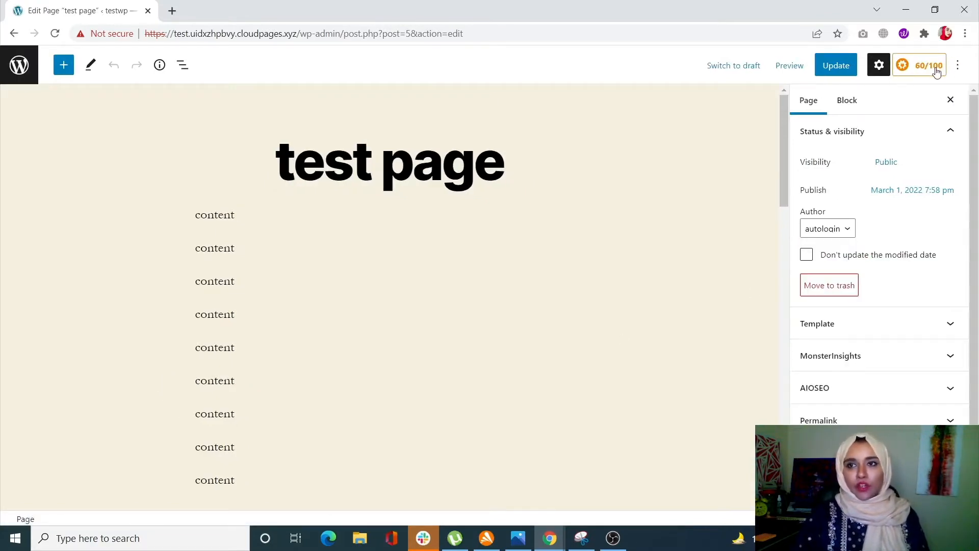
Step: Turn off Use Default Settings for the page's robots setting in the advanced AIOSEO options
click(918, 69)
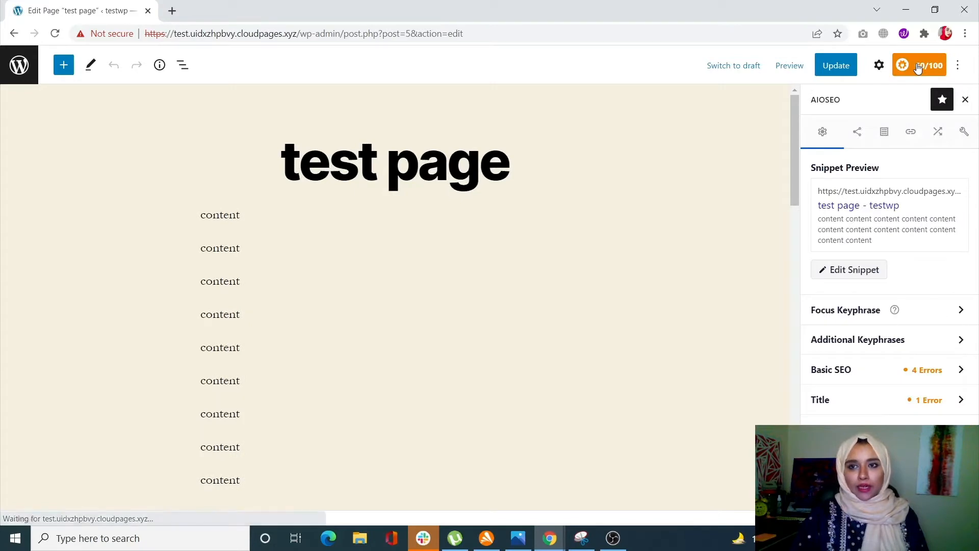
click(960, 137)
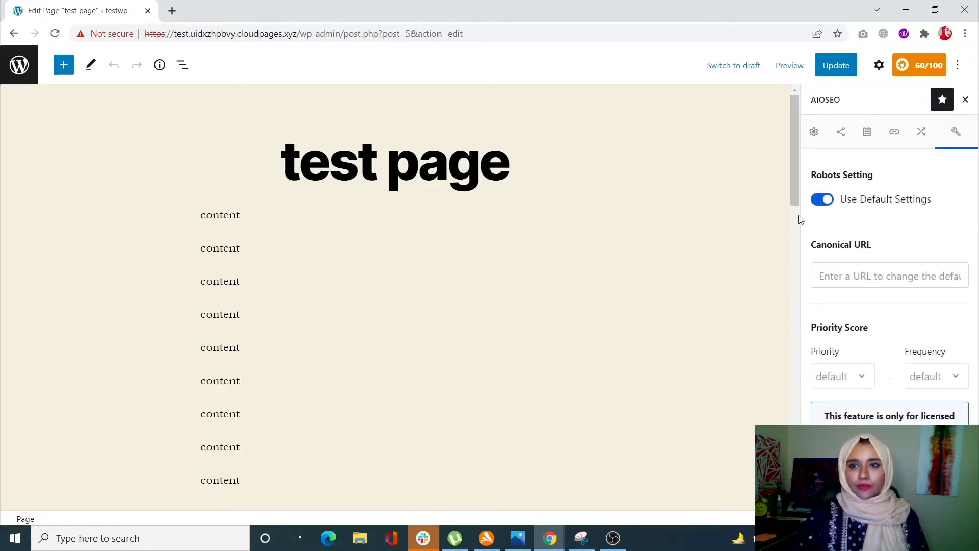
click(827, 203)
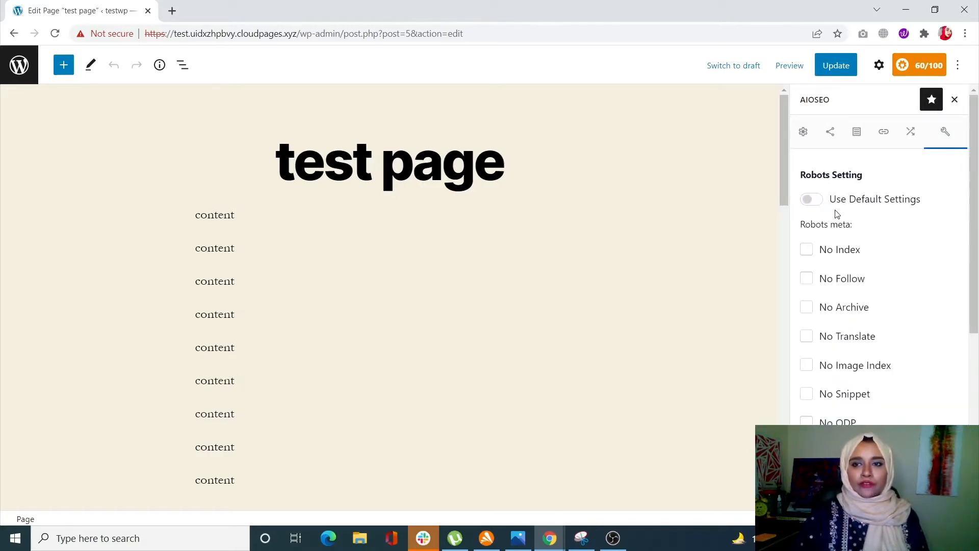
Step: Enable the No Index robots meta option for the page and update the page
scroll(837, 214, down, 1)
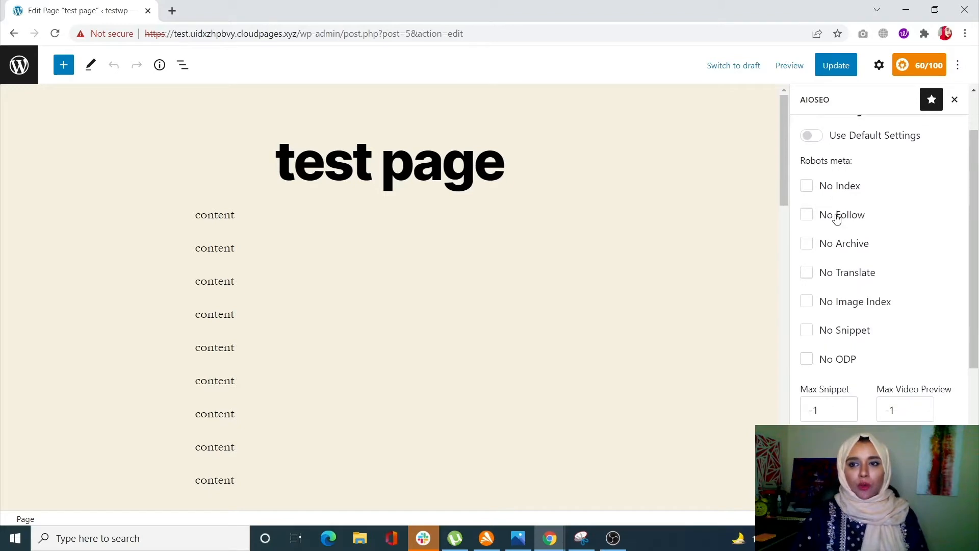
click(821, 191)
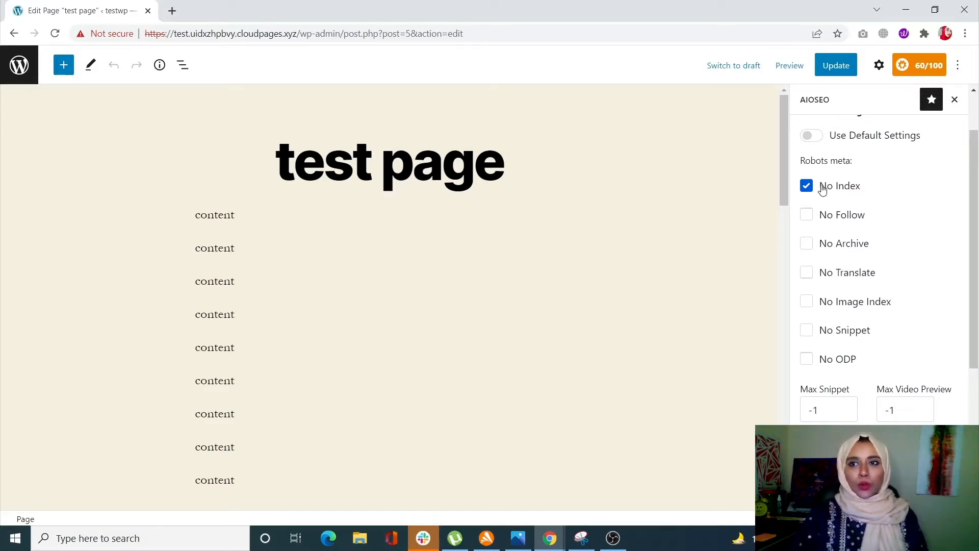
scroll(848, 188, up, 2)
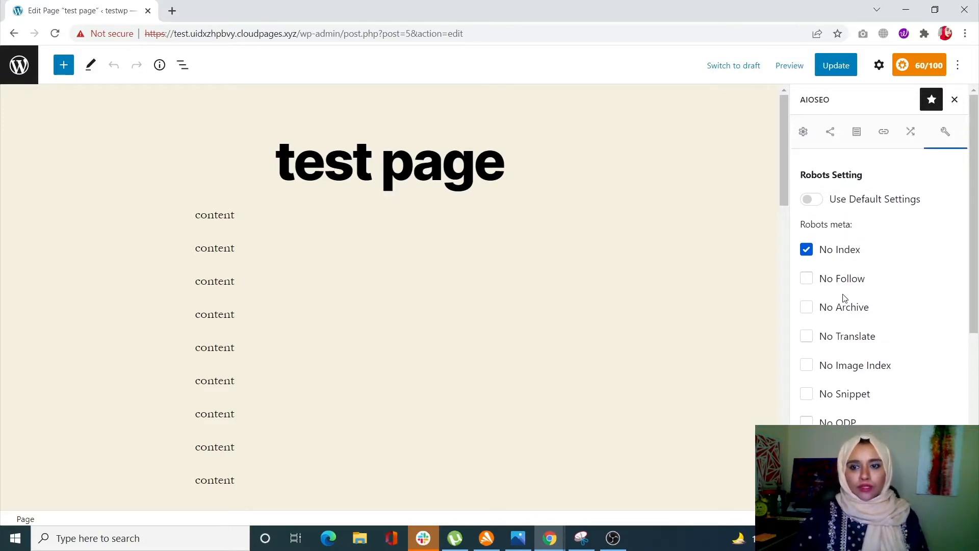
scroll(844, 298, down, 5)
scroll(843, 298, up, 2)
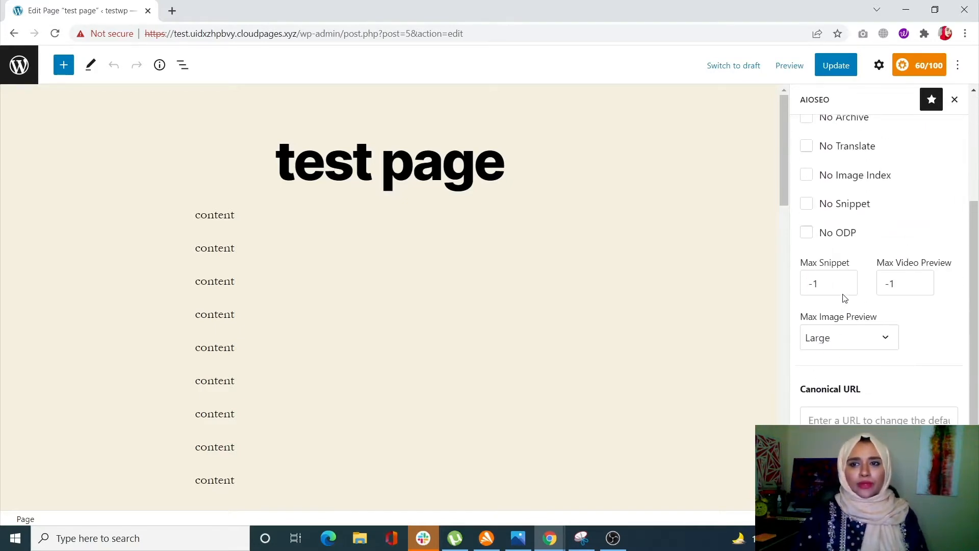
scroll(843, 299, up, 3)
click(849, 68)
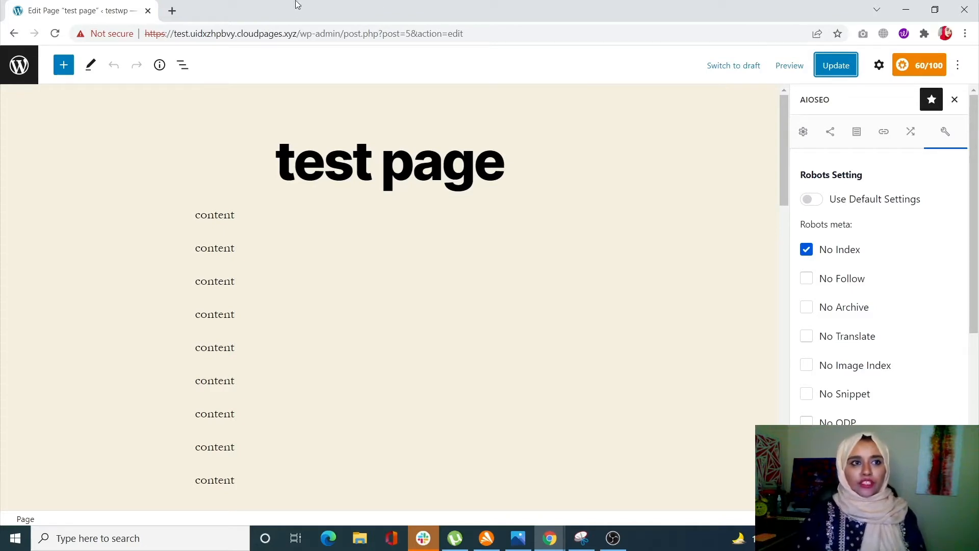
Step: Set Show in Search Results to No for both posts and pages in the AIOSEO Search Appearance content types
click(17, 65)
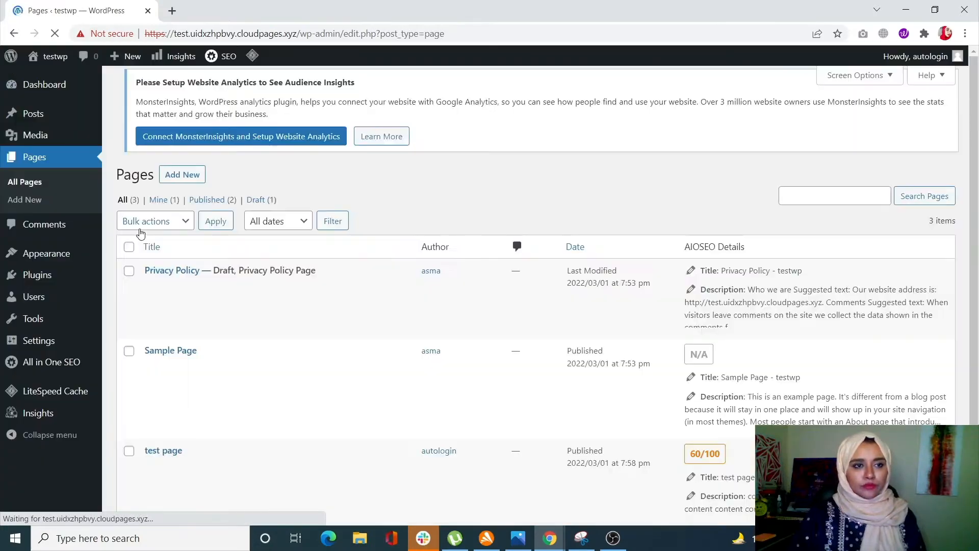
mouse_move(64, 363)
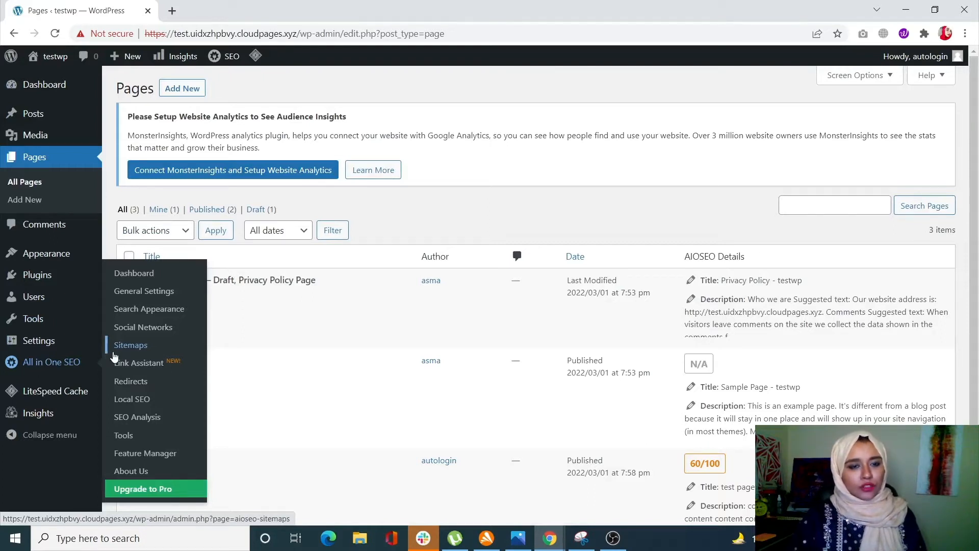
click(124, 311)
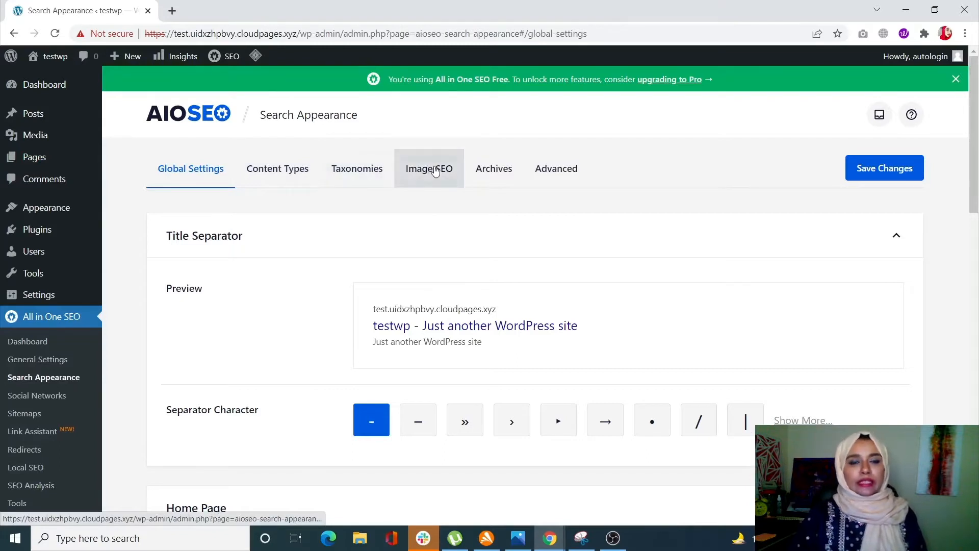
click(301, 181)
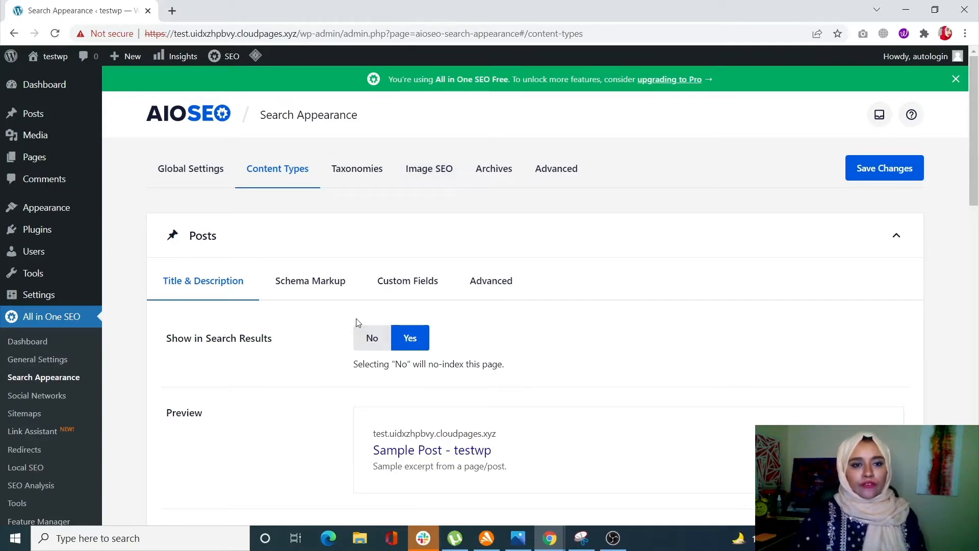
click(373, 339)
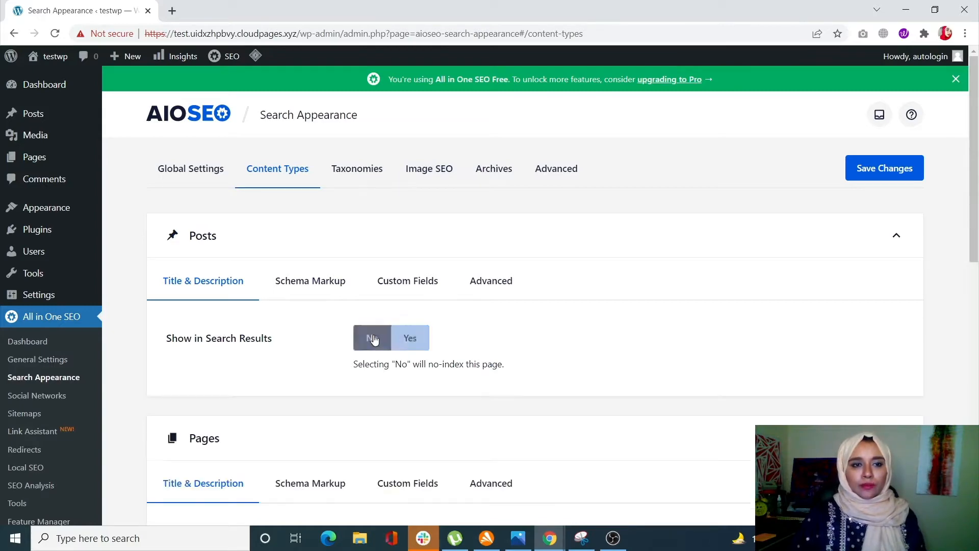
scroll(372, 345, down, 5)
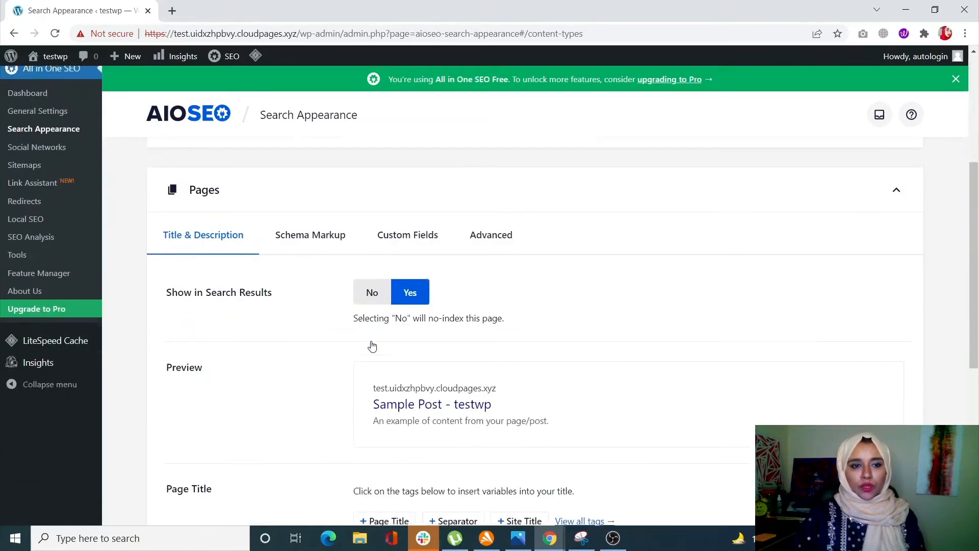
click(372, 288)
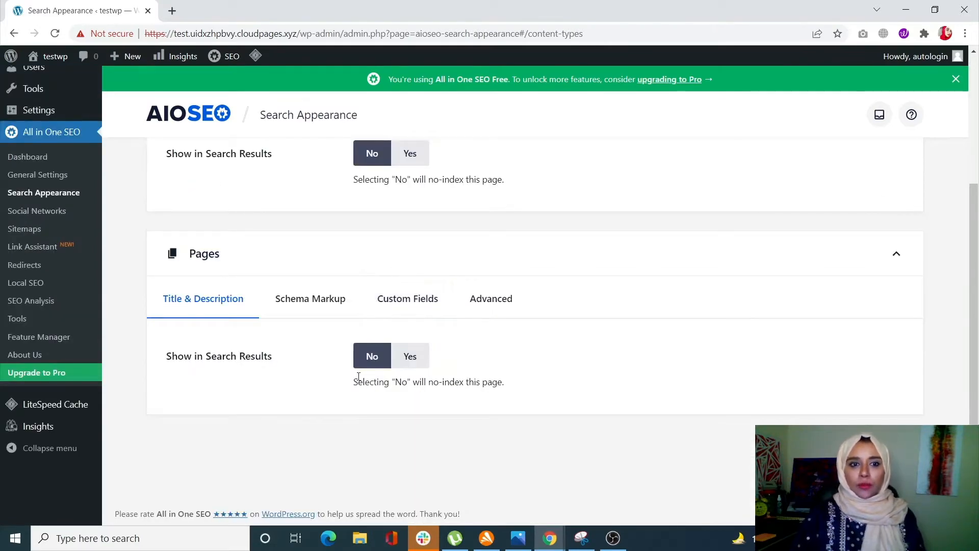
scroll(357, 374, up, 3)
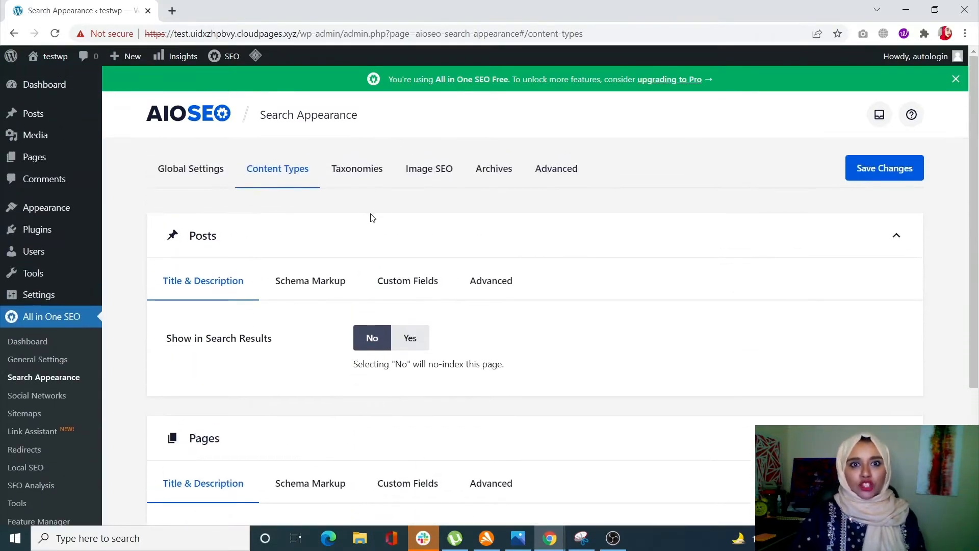
Step: Look over the Image SEO settings in AIOSEO Search Appearance
click(431, 173)
scroll(400, 339, down, 5)
scroll(400, 339, up, 4)
scroll(400, 339, up, 1)
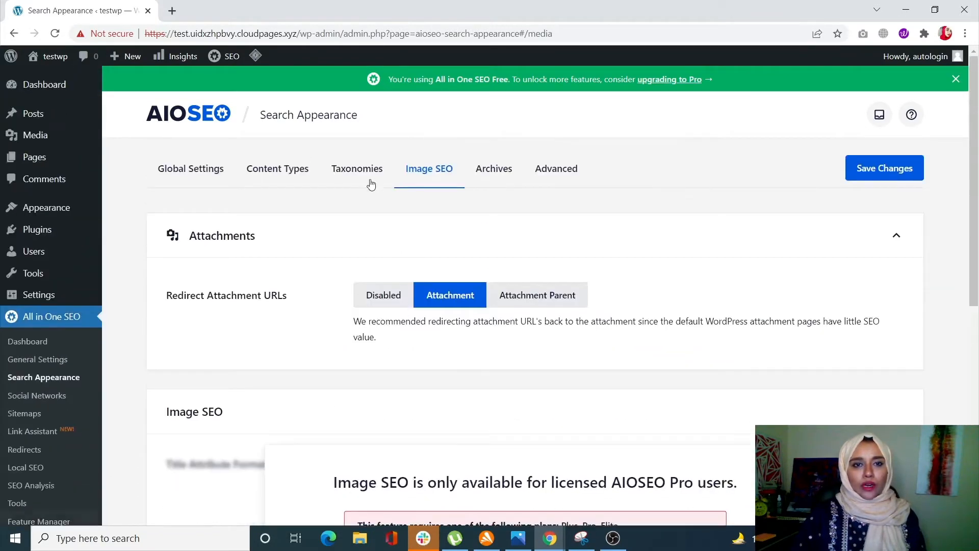
Step: Set Show in Search Results to No for both the Categories and Tags taxonomies
click(372, 179)
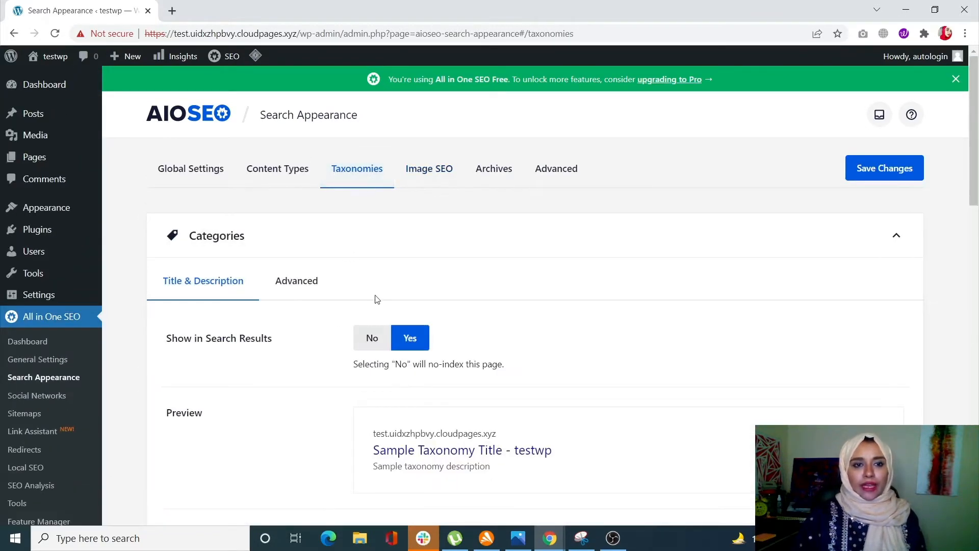
click(381, 336)
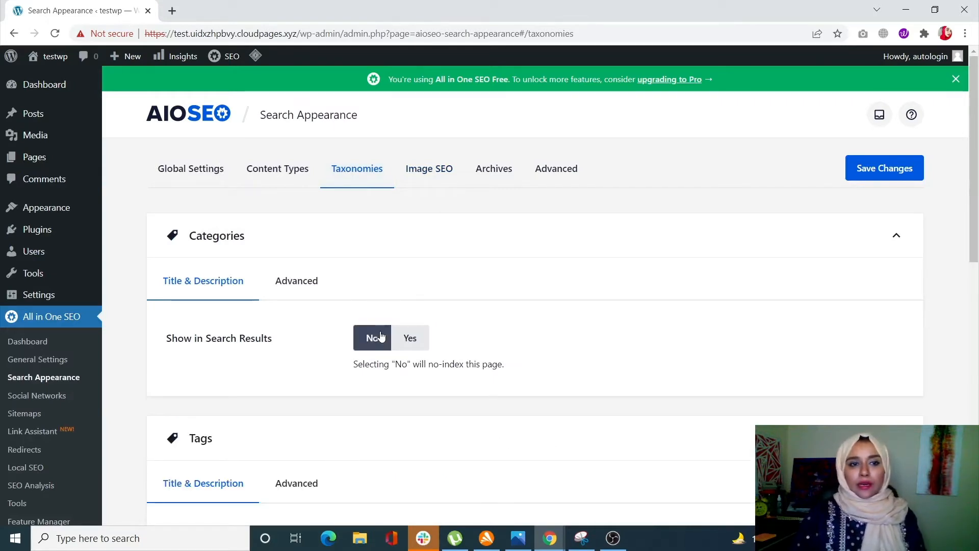
scroll(381, 336, down, 4)
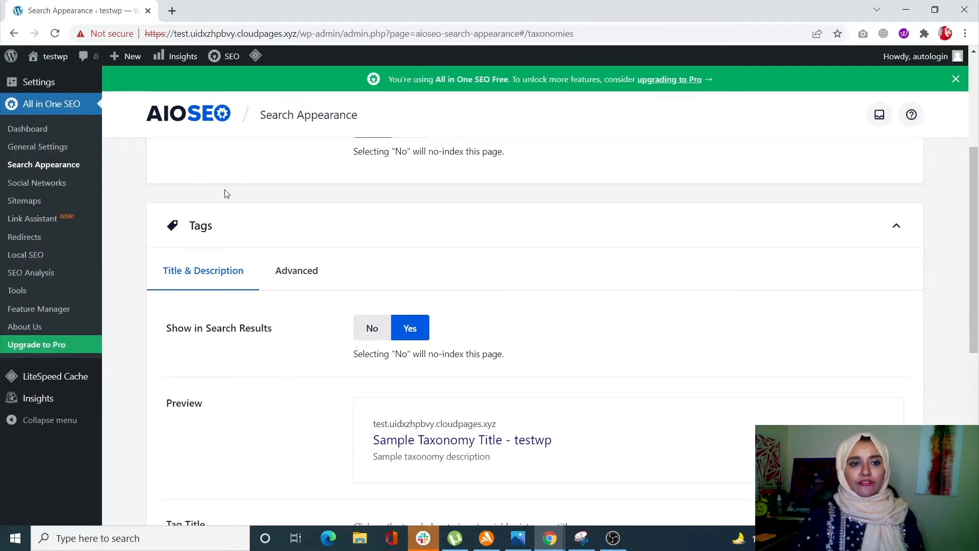
click(377, 332)
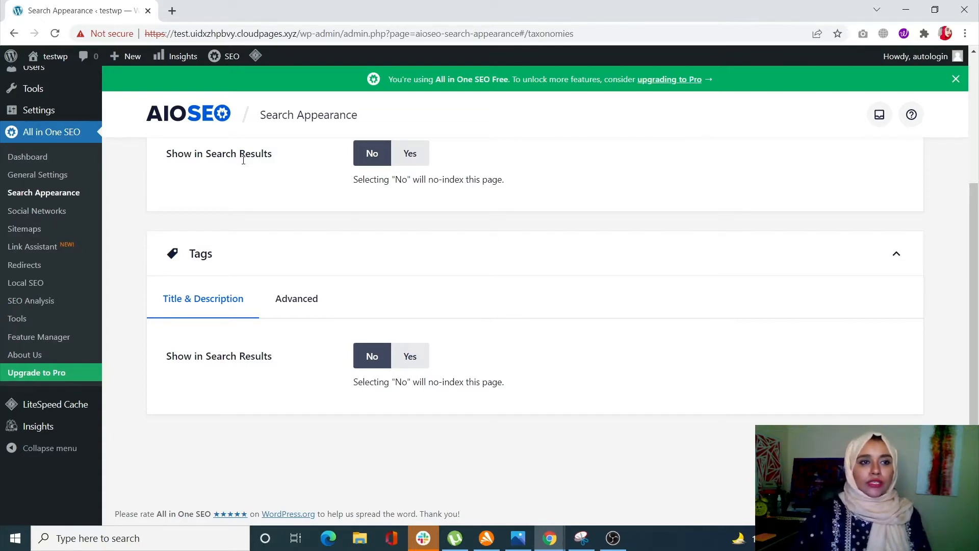
scroll(228, 291, up, 2)
scroll(109, 146, up, 3)
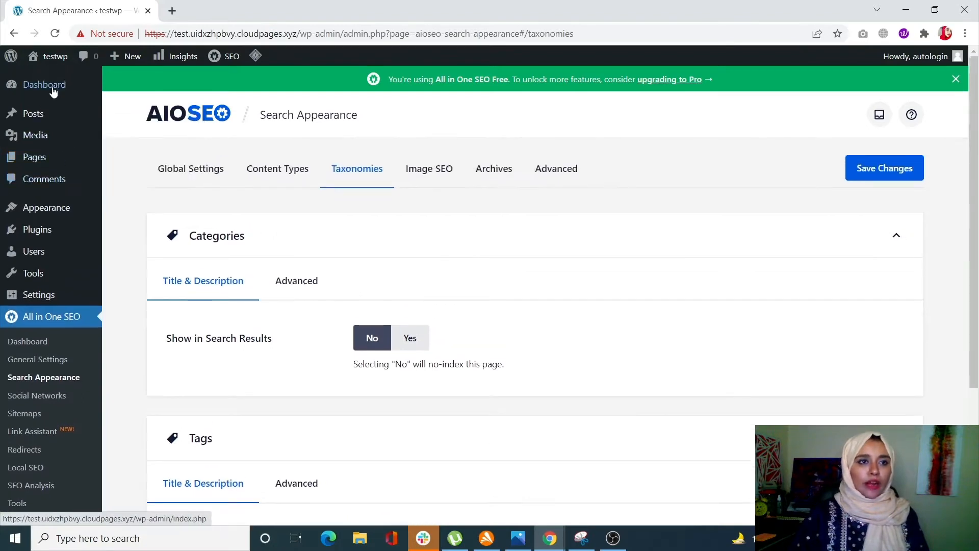
Step: Return to the WordPress Dashboard, leaving the Search Appearance page without saving its changes
click(93, 97)
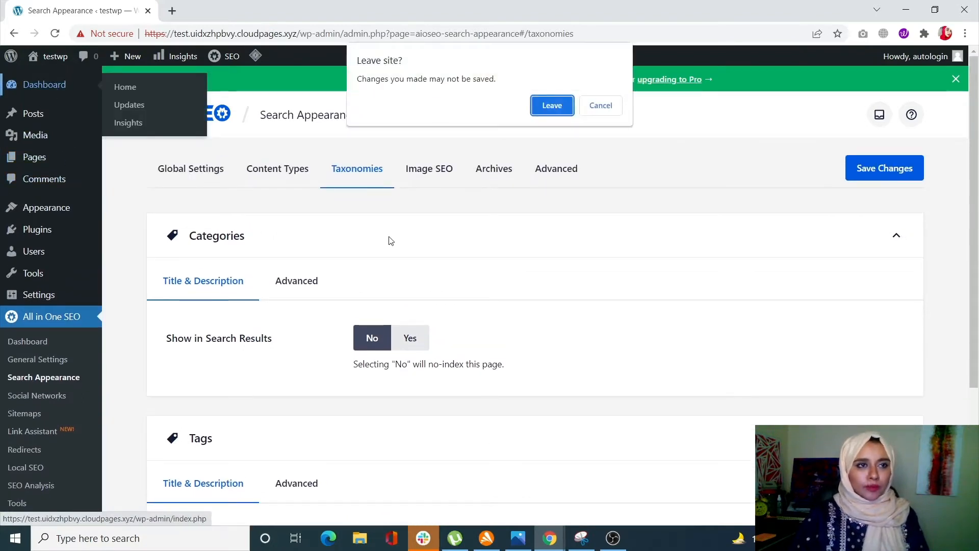
click(561, 109)
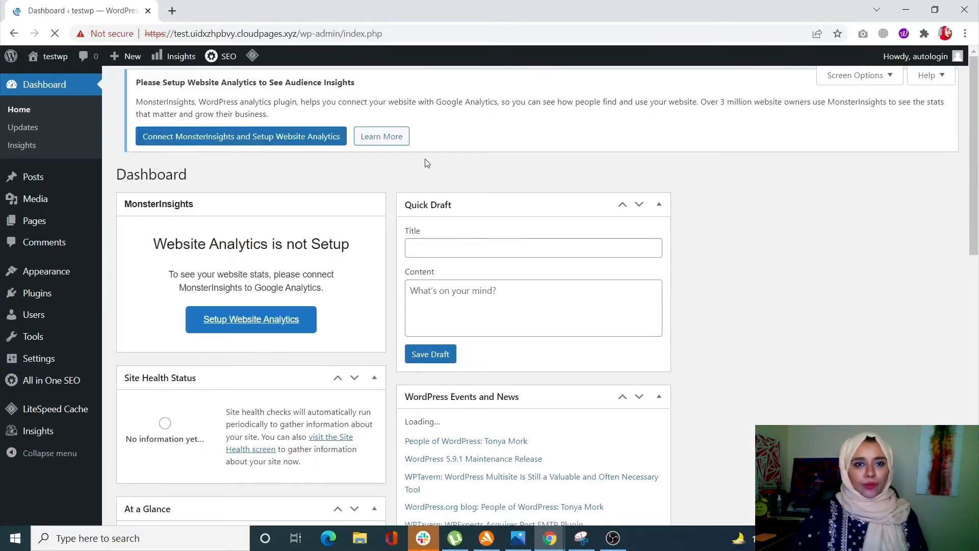
Step: Go to the list of all pages and view the published "test page" in a new browser tab
scroll(392, 216, down, 2)
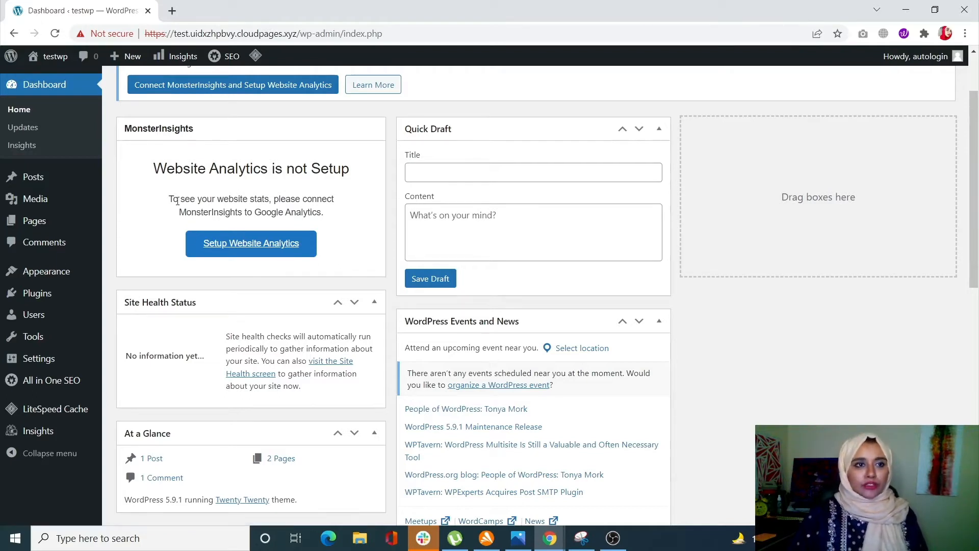
click(60, 221)
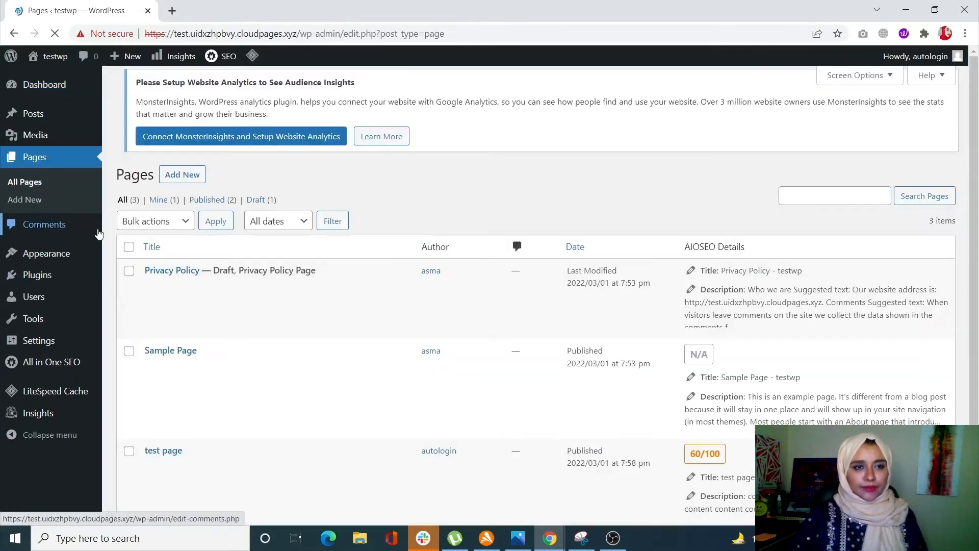
scroll(243, 329, down, 3)
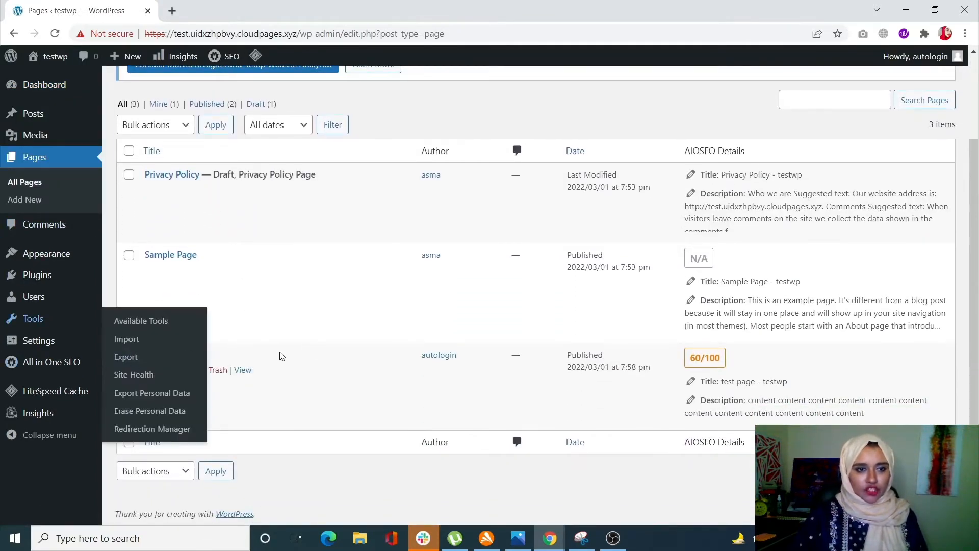
right_click(243, 373)
click(260, 380)
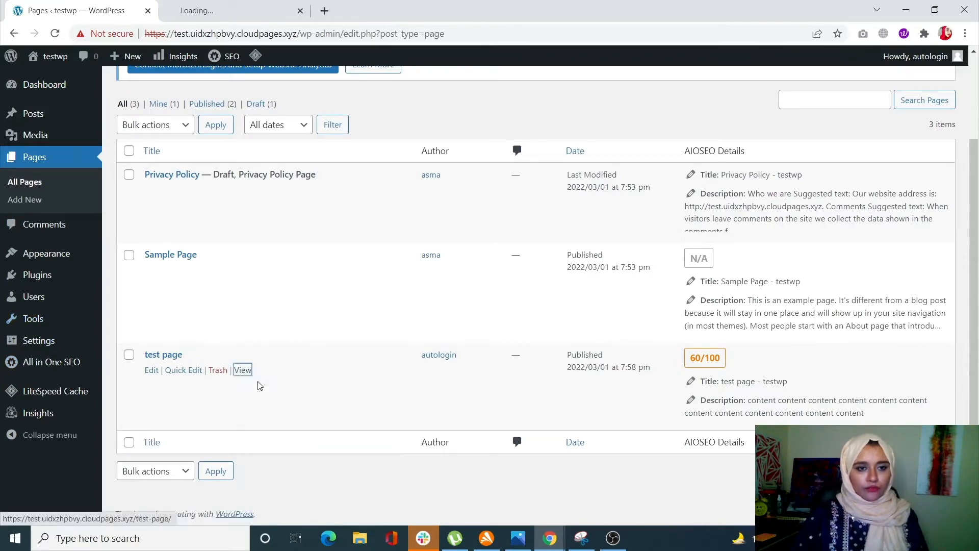
click(256, 8)
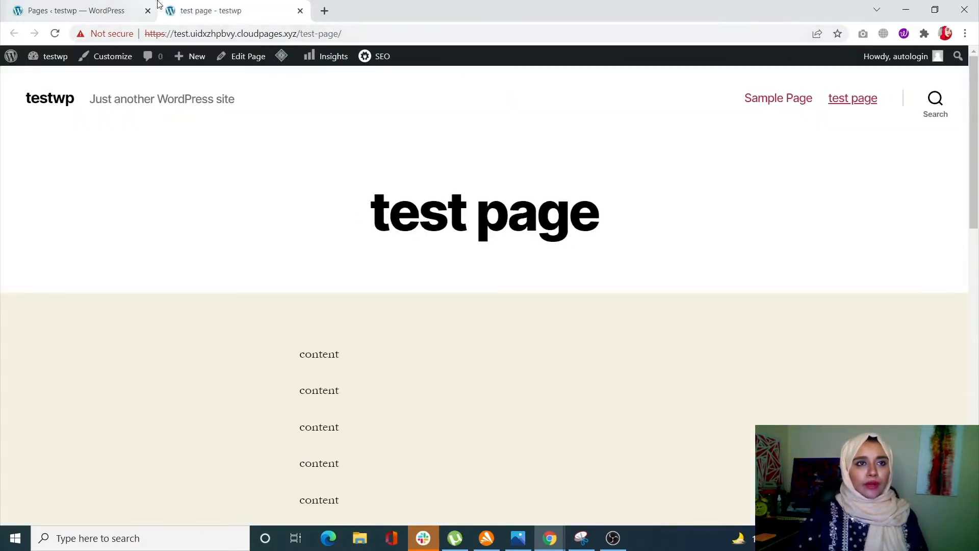
Step: Select the "test-page" slug in the web address of the opened test page
drag(300, 34, 312, 34)
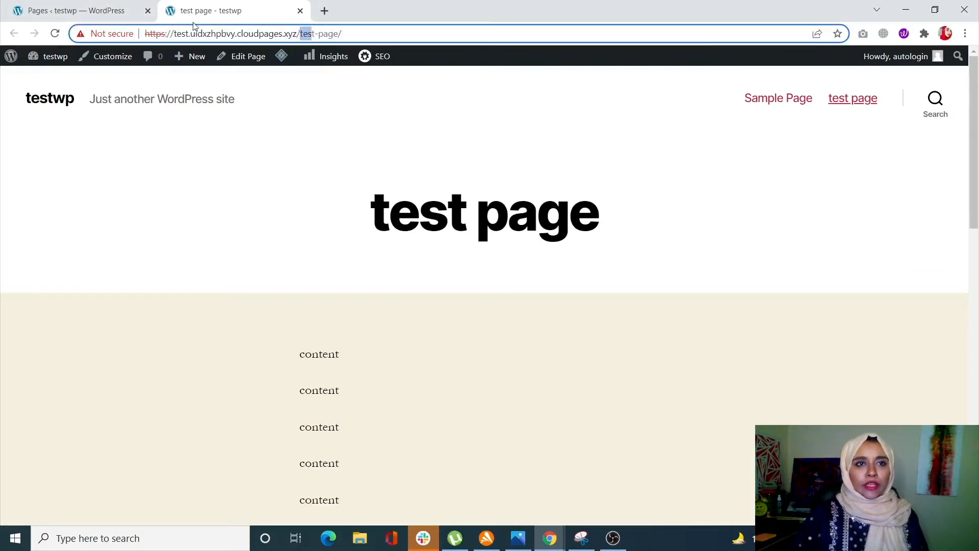
click(302, 34)
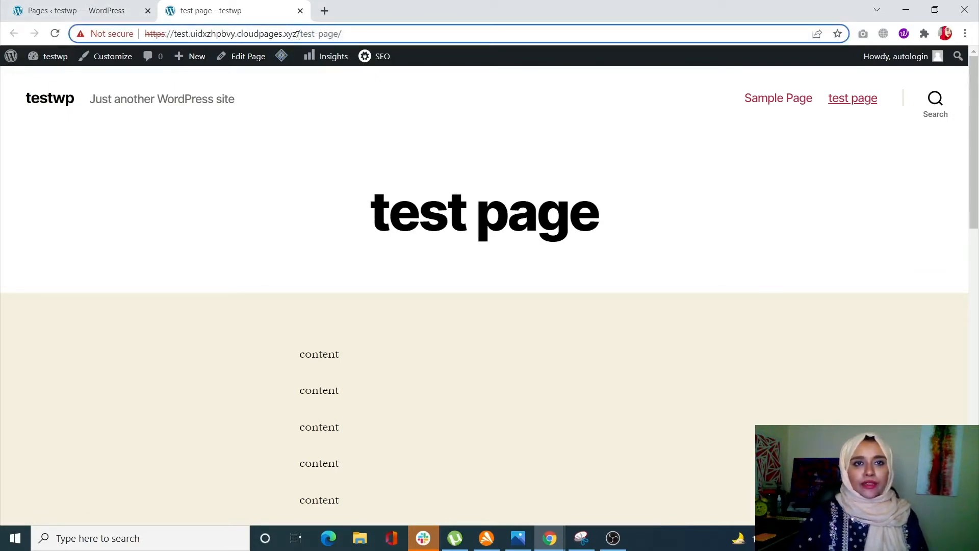
drag(300, 34, 339, 34)
key(ctrl+c)
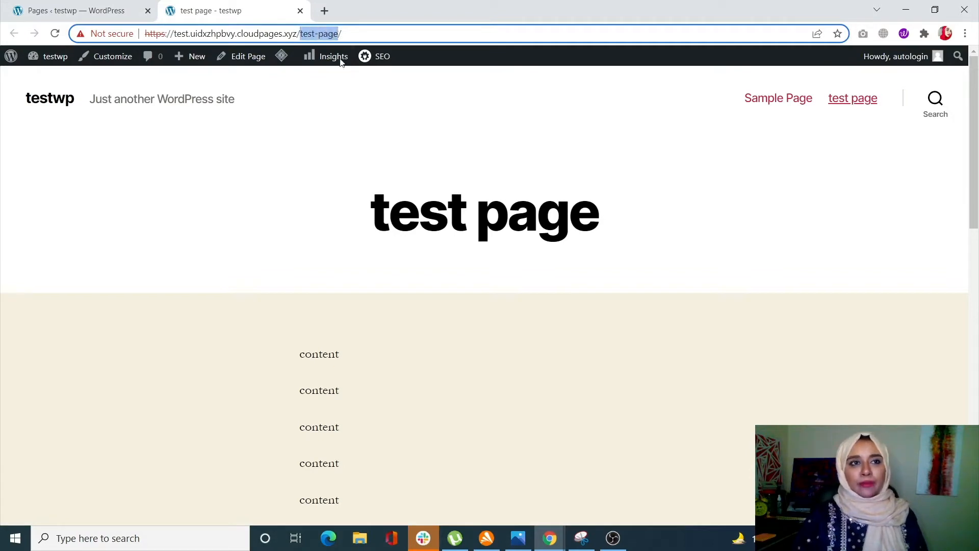
Step: Open the Robots.txt Editor in the All in One SEO tools and look over its rule settings and preview
click(53, 4)
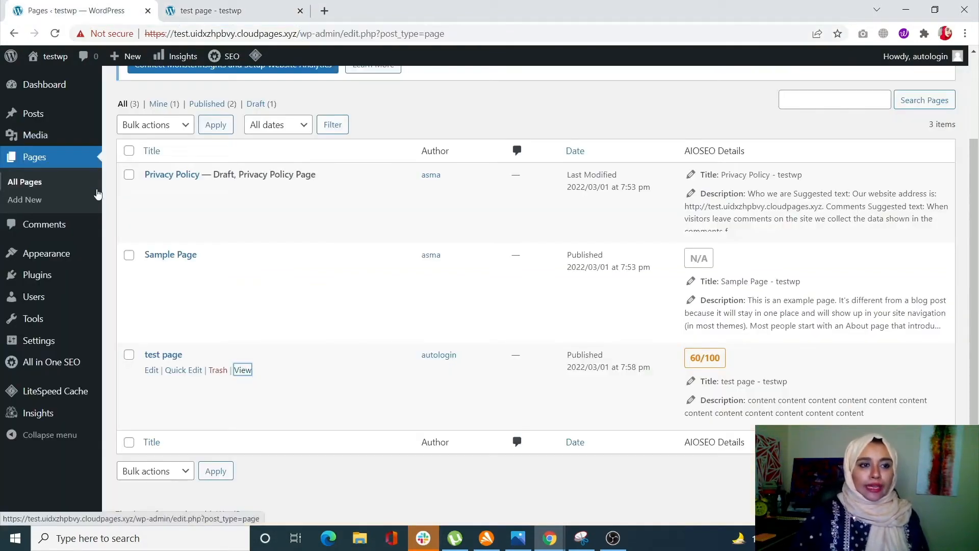
mouse_move(85, 367)
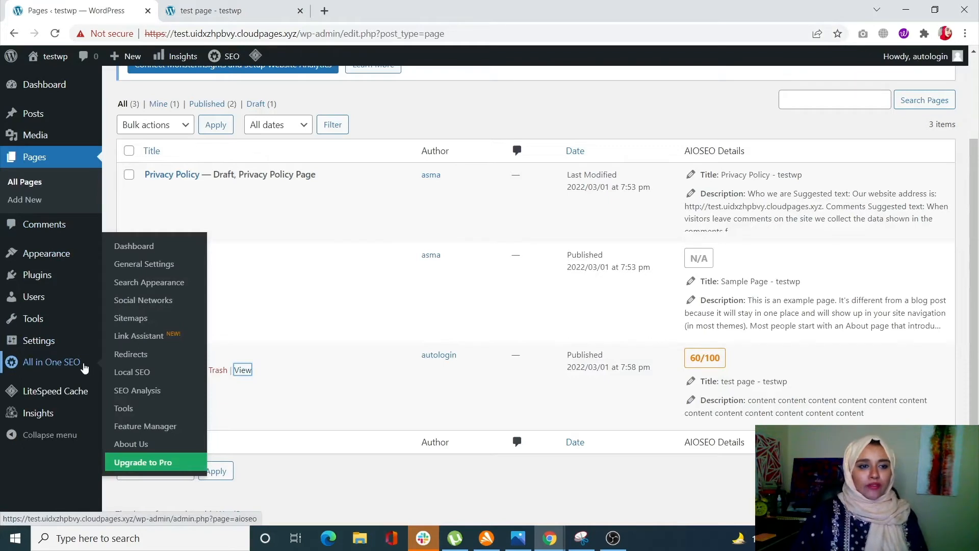
click(124, 408)
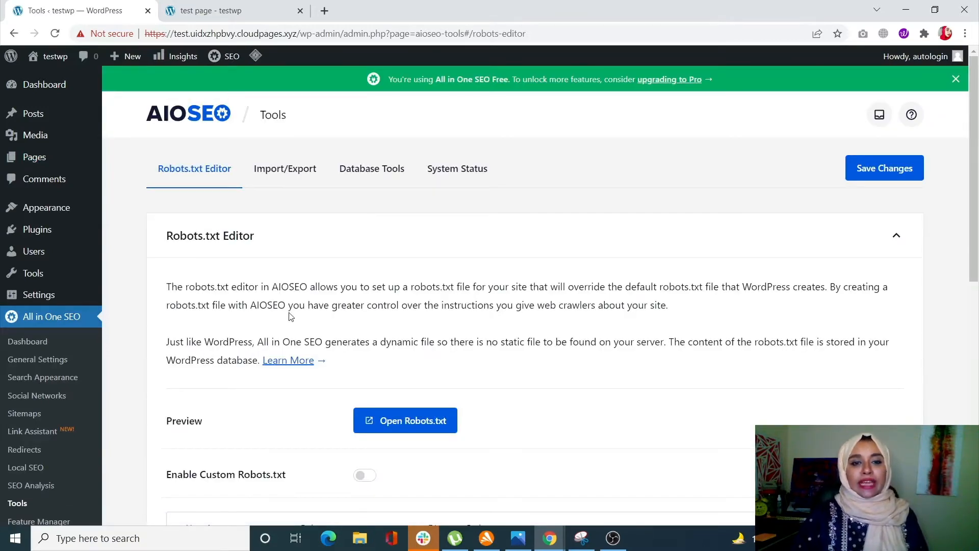
scroll(309, 334, down, 5)
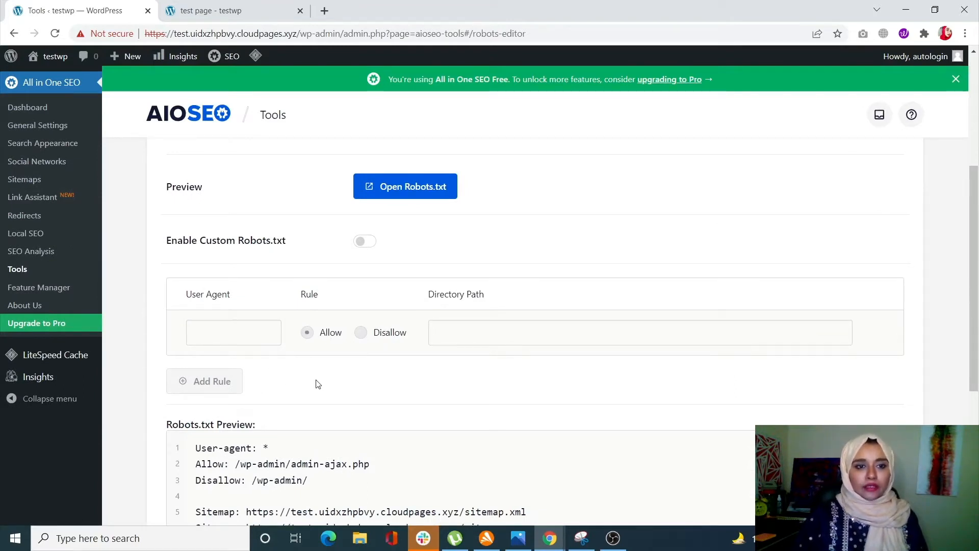
scroll(317, 378, down, 3)
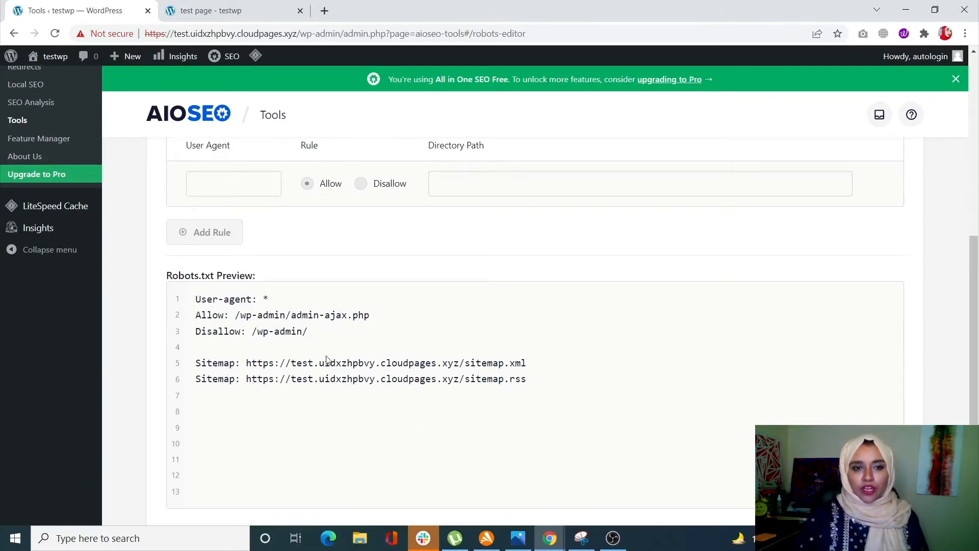
scroll(326, 373, up, 2)
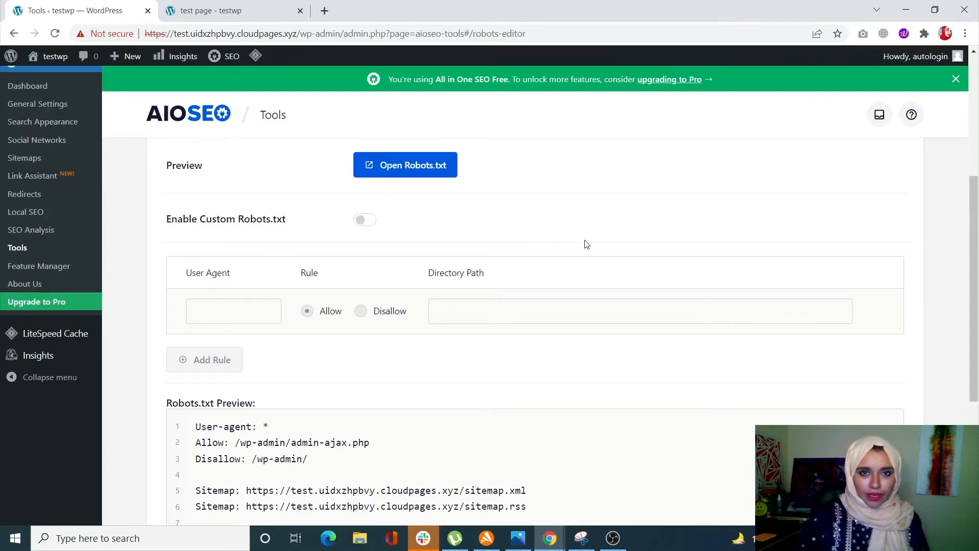
scroll(539, 247, down, 1)
scroll(420, 265, up, 2)
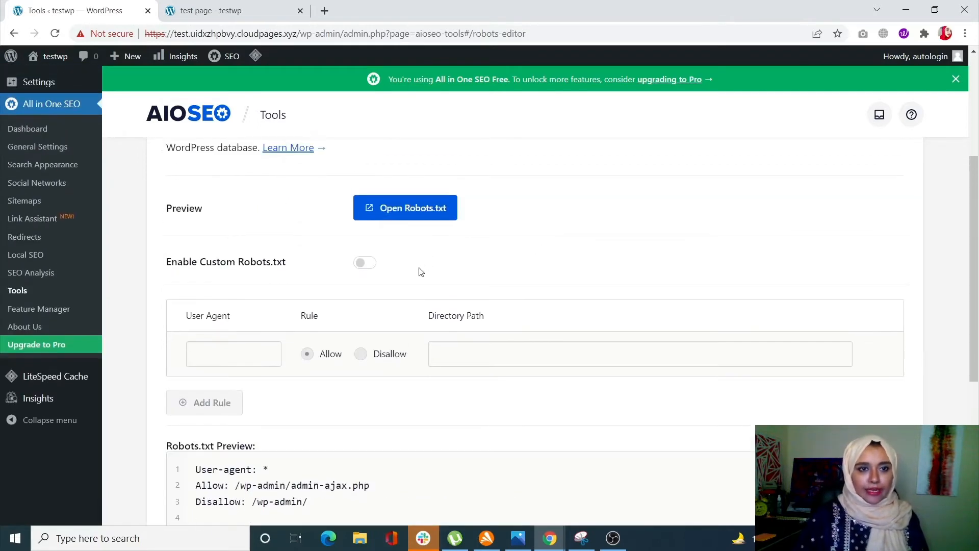
Step: Enable custom robots.txt and set the first rule to Disallow for user agent *
click(362, 263)
scroll(375, 310, down, 1)
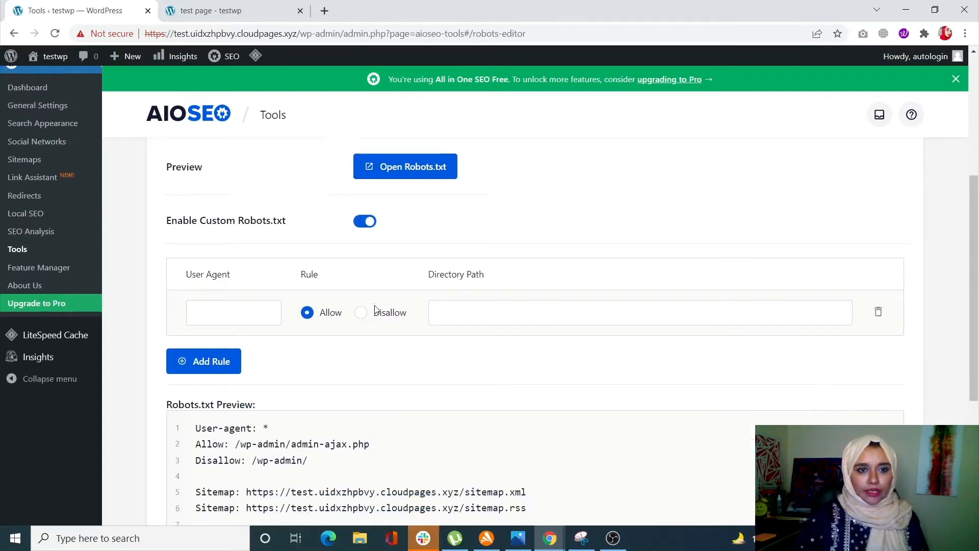
click(241, 291)
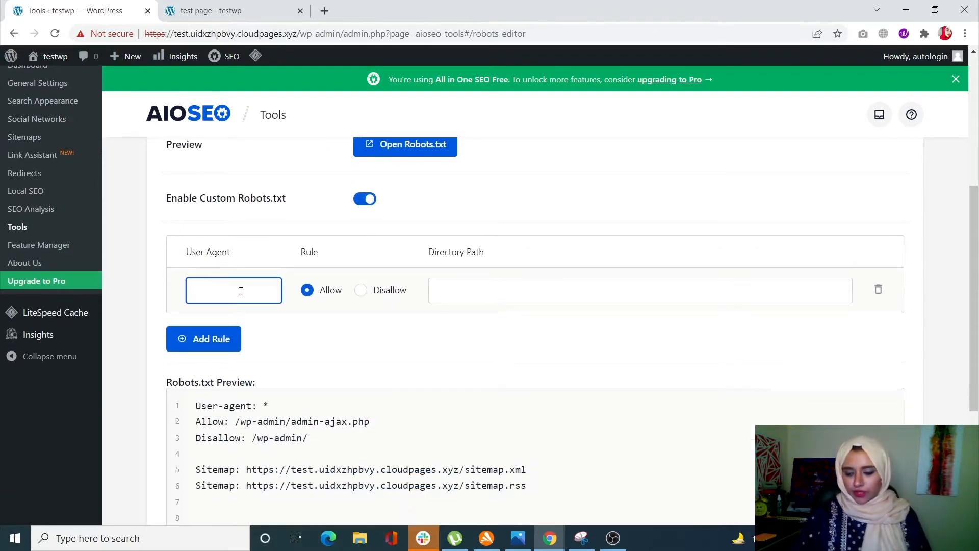
text(*)
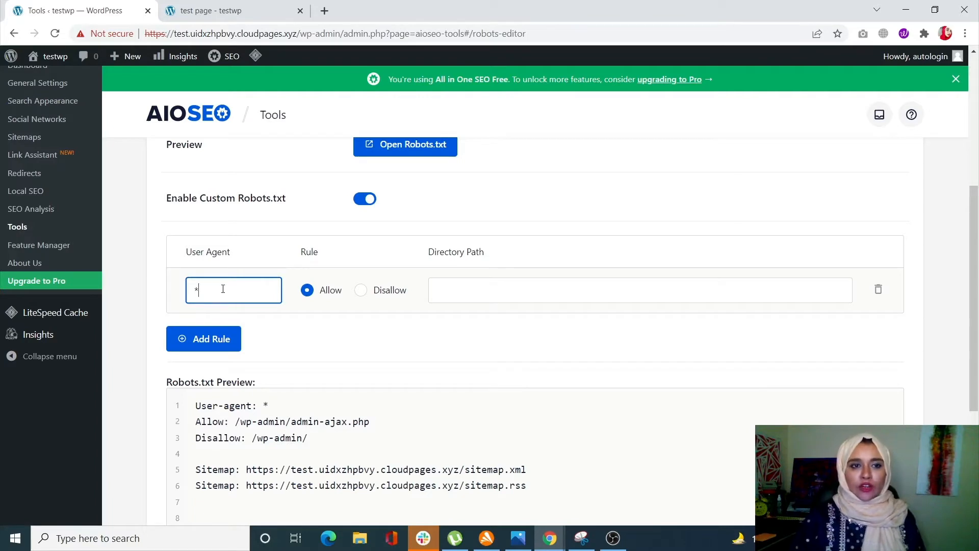
click(361, 291)
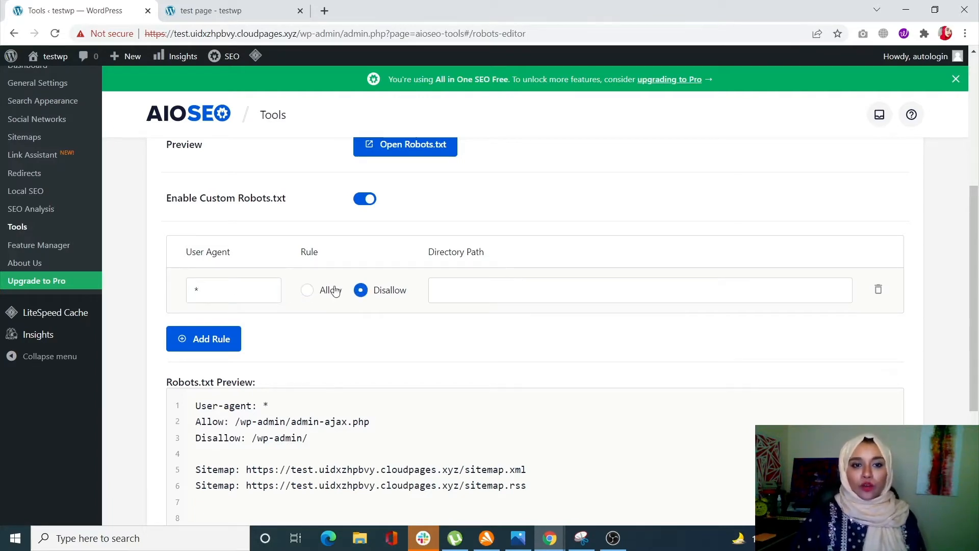
click(465, 286)
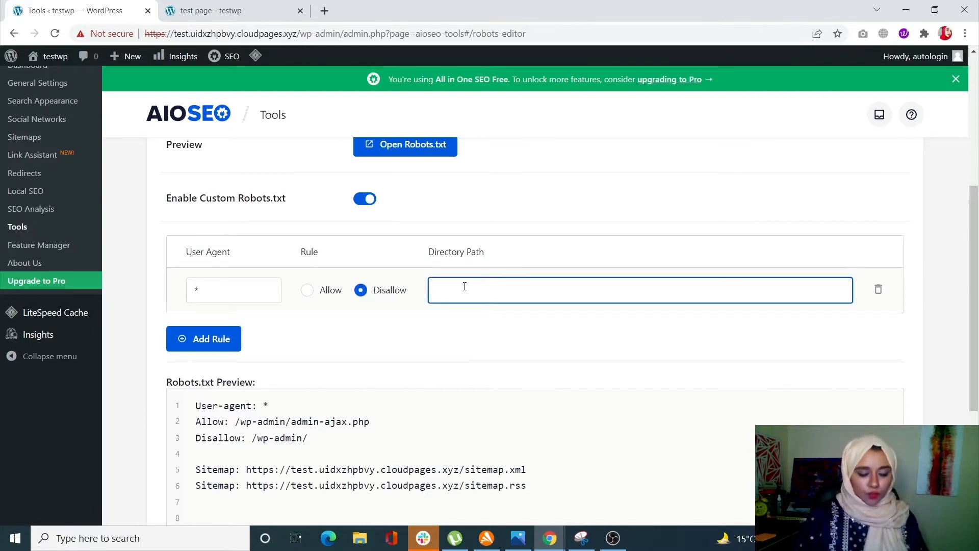
text(content)
double_click(481, 291)
key(BackSpace)
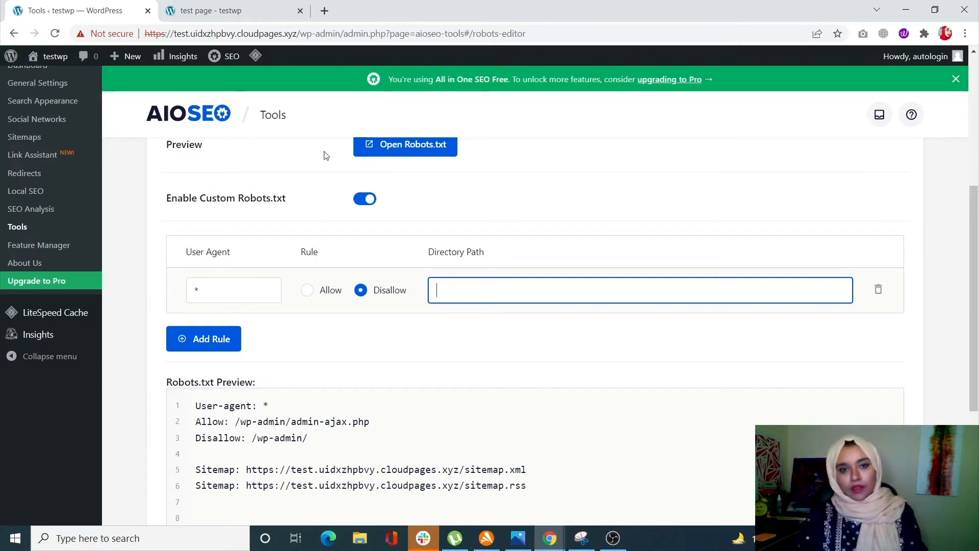
Step: Copy the slug from the test page's address and set the first rule's directory path to /test-page/
click(214, 10)
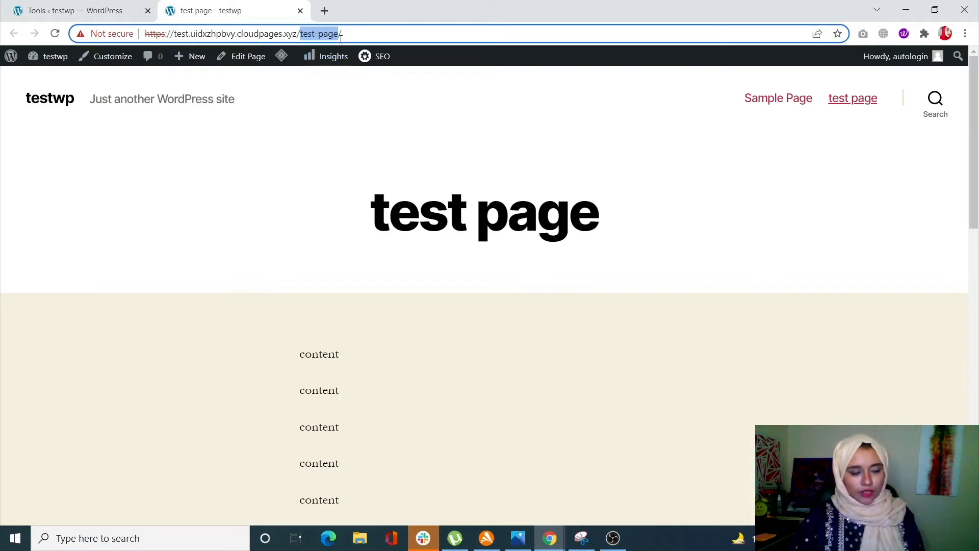
click(30, 9)
click(520, 287)
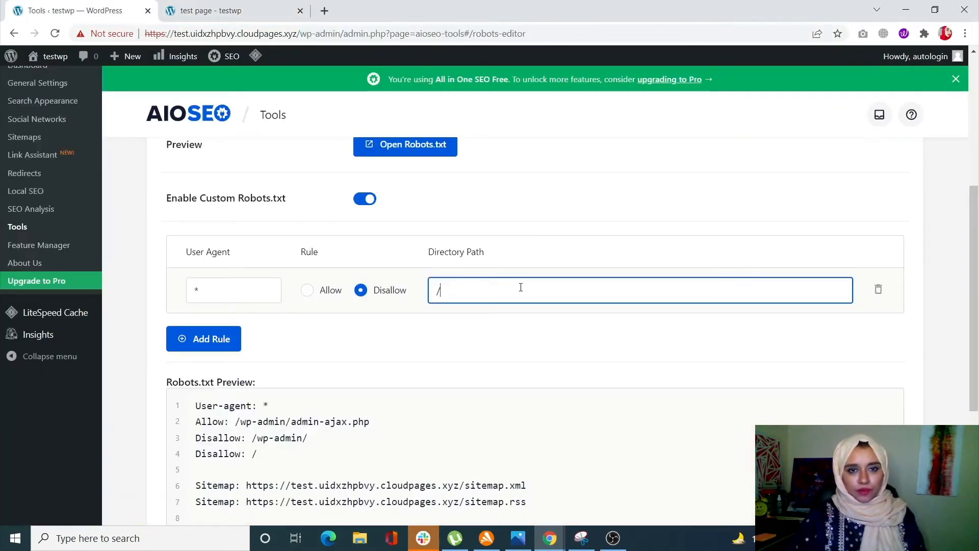
key(ctrl+v)
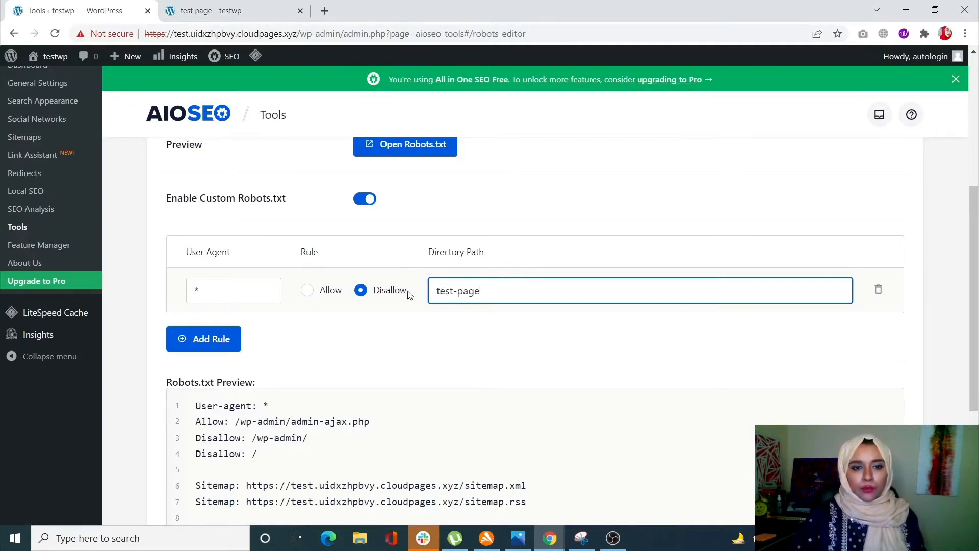
scroll(435, 389, down, 1)
scroll(435, 389, down, 1)
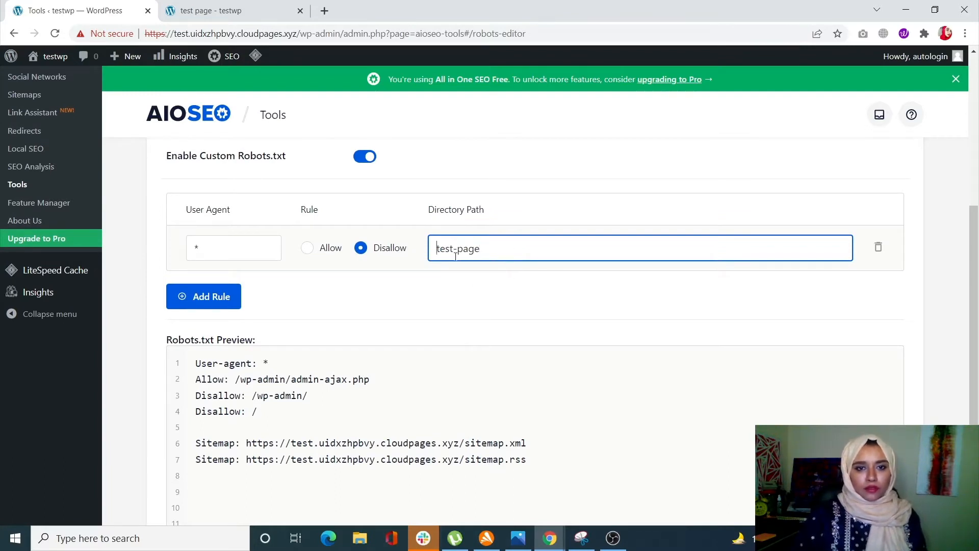
key(Home)
text(/)
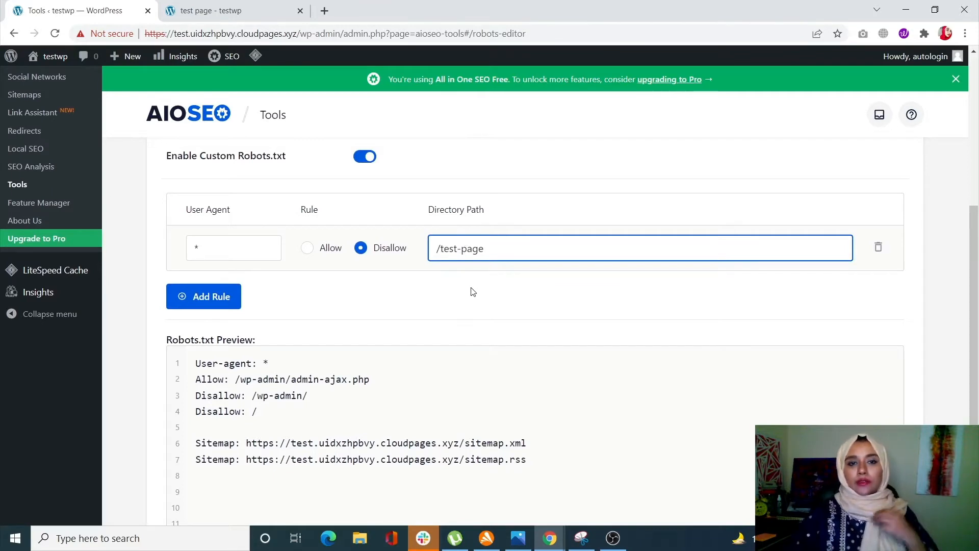
click(492, 252)
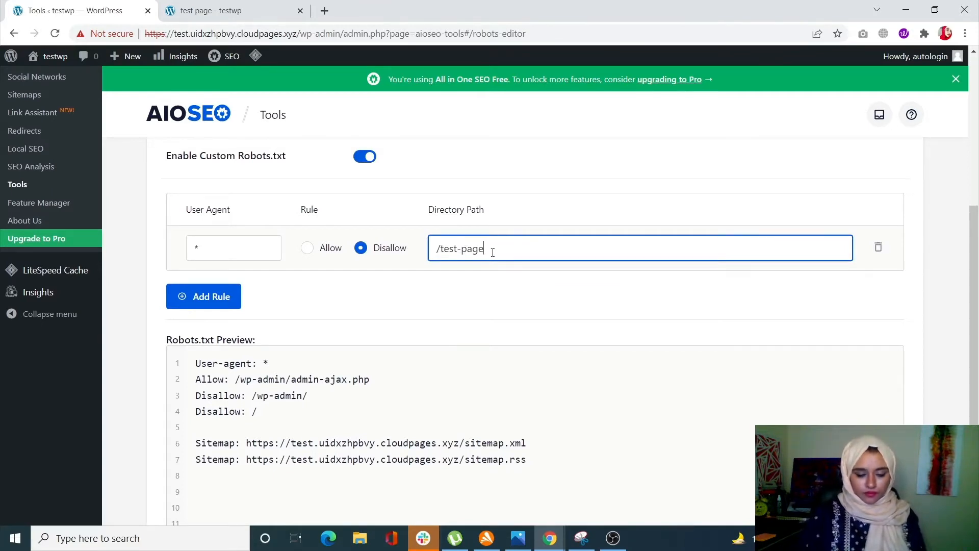
text(/)
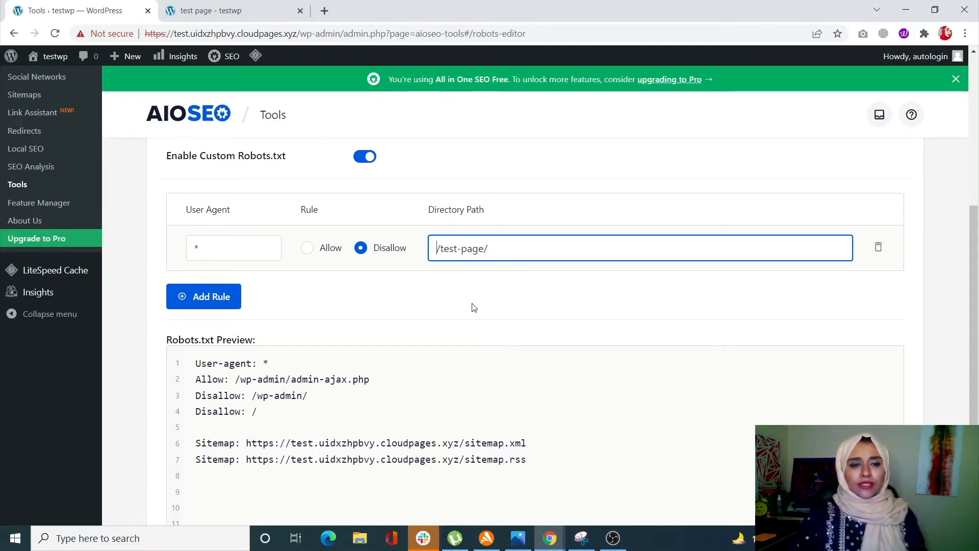
Step: Add a second Disallow rule for user agent * with directory path /content/, and check the robots.txt preview
click(217, 300)
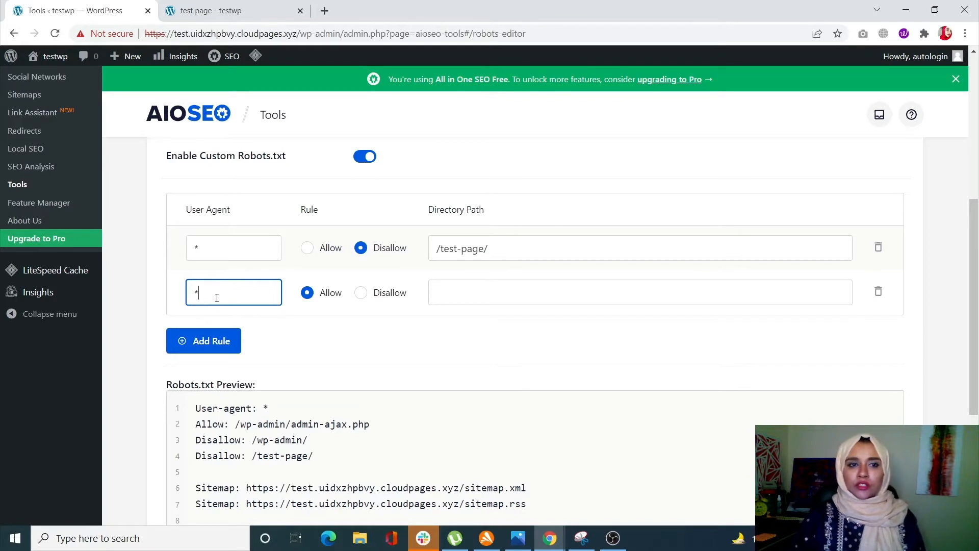
click(361, 293)
click(467, 293)
text(/)
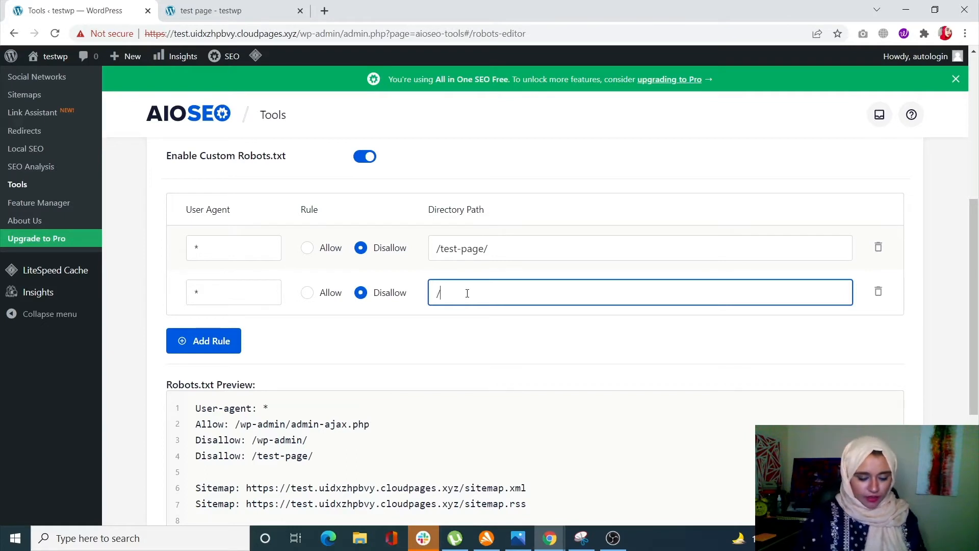
text(cont)
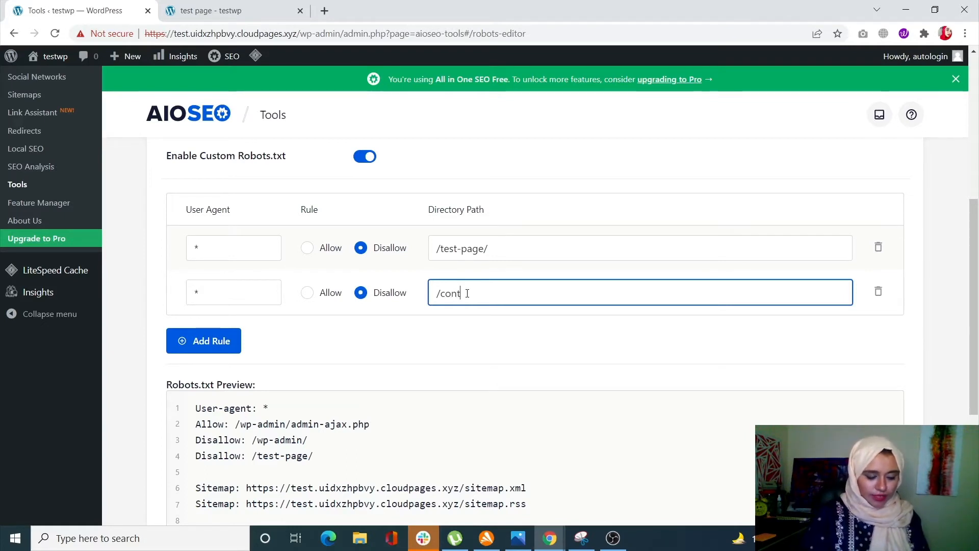
text(nent/)
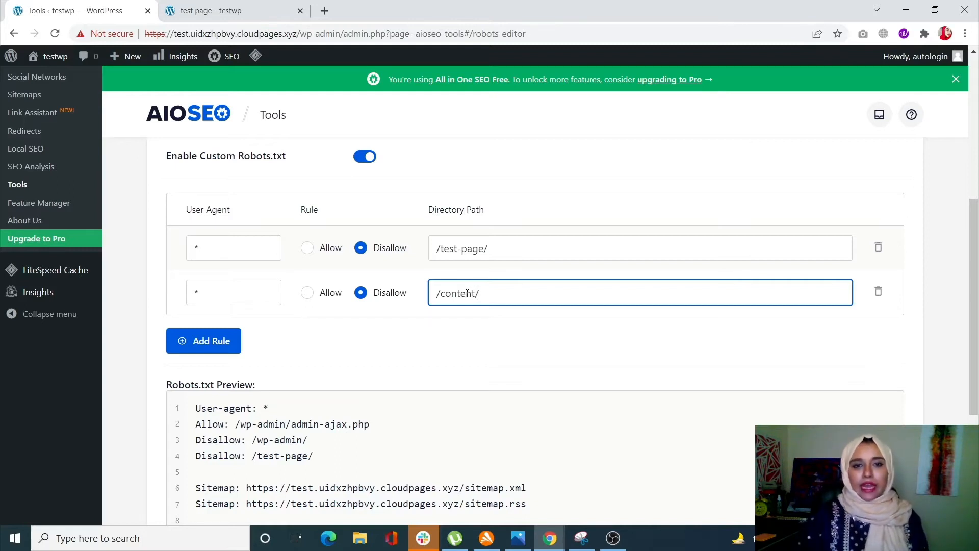
click(435, 349)
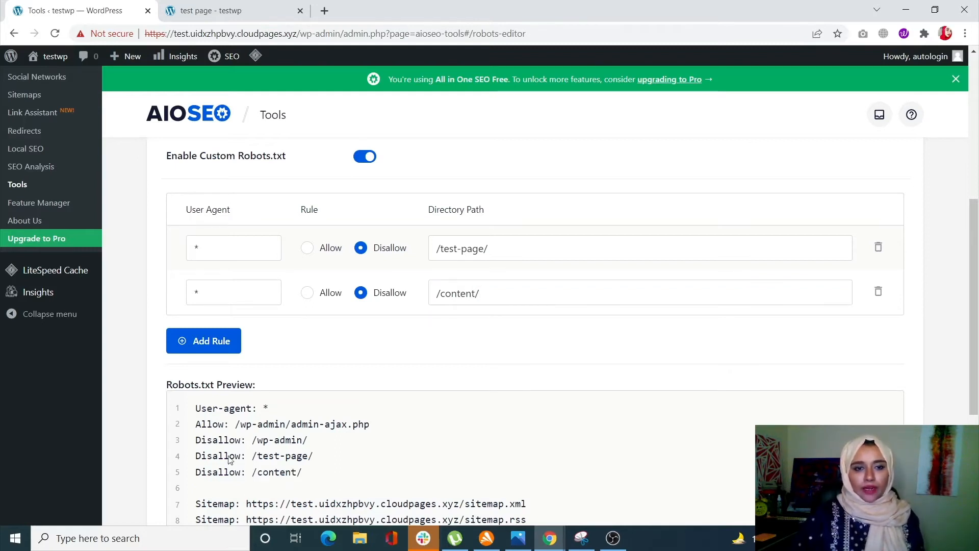
scroll(224, 448, down, 2)
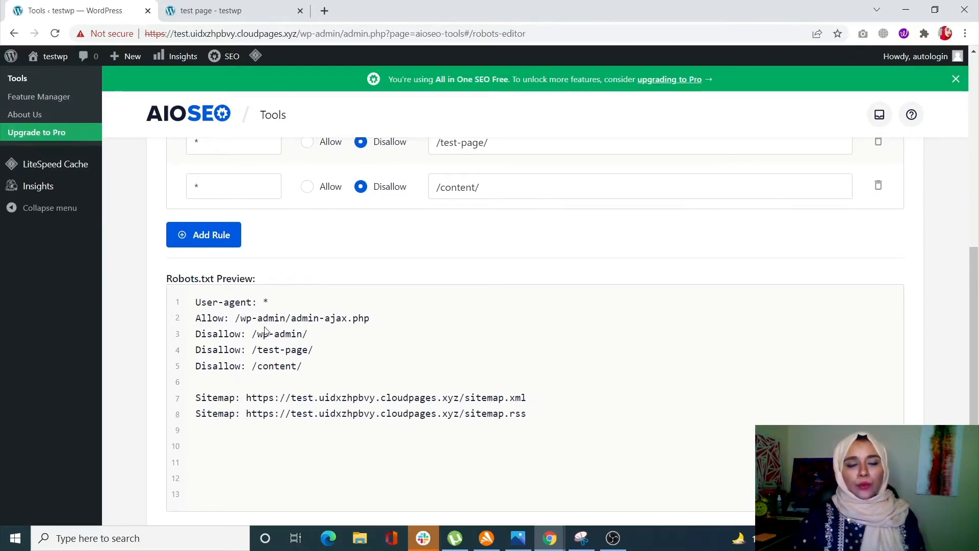
scroll(367, 354, up, 8)
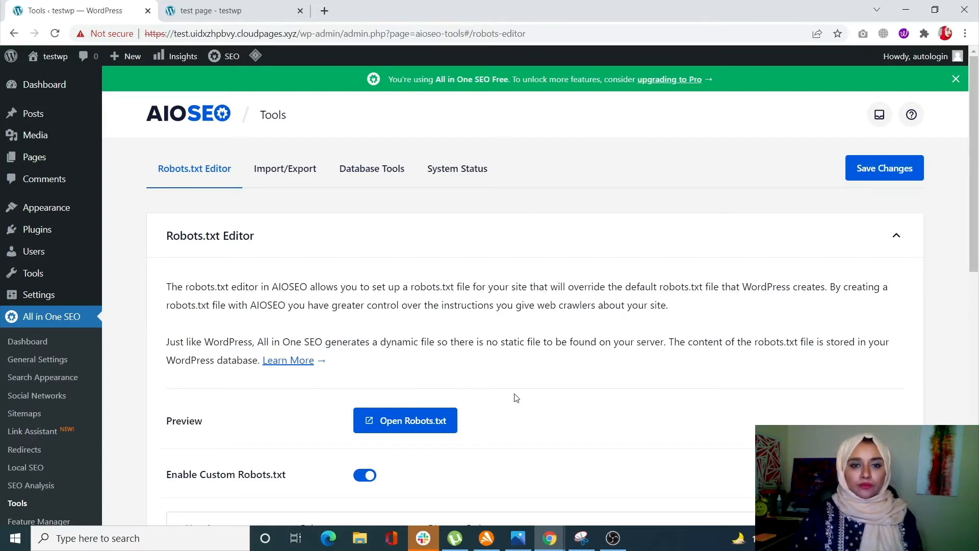
scroll(515, 395, down, 5)
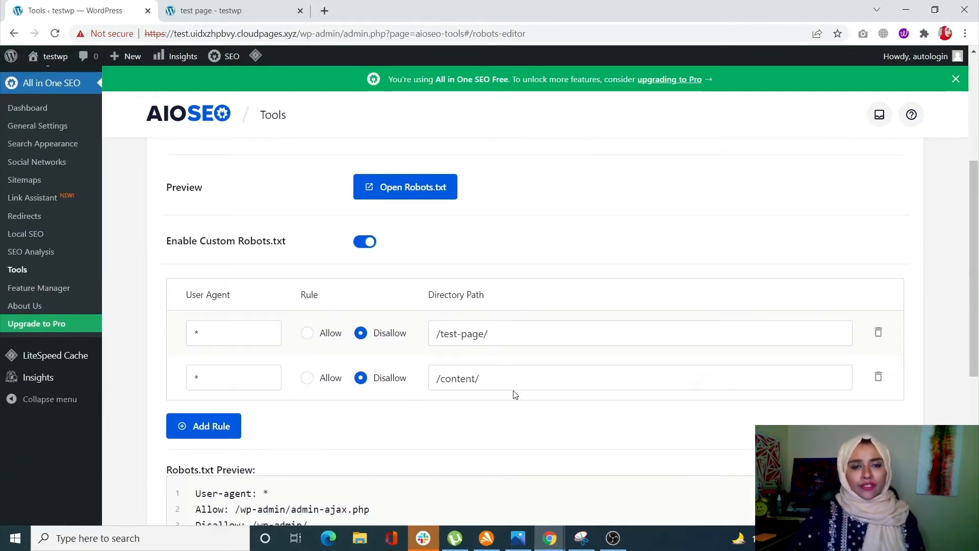
scroll(515, 396, up, 1)
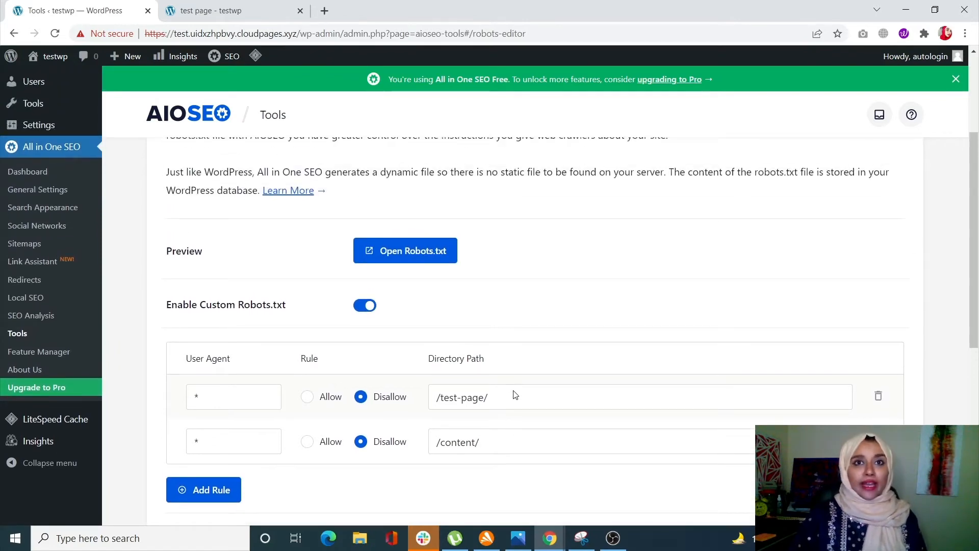
scroll(514, 396, down, 2)
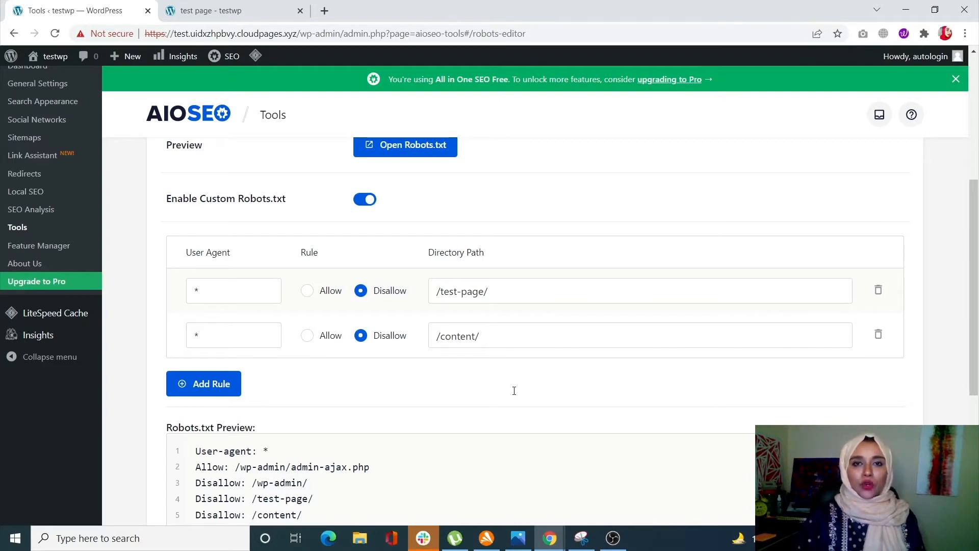
scroll(514, 391, up, 5)
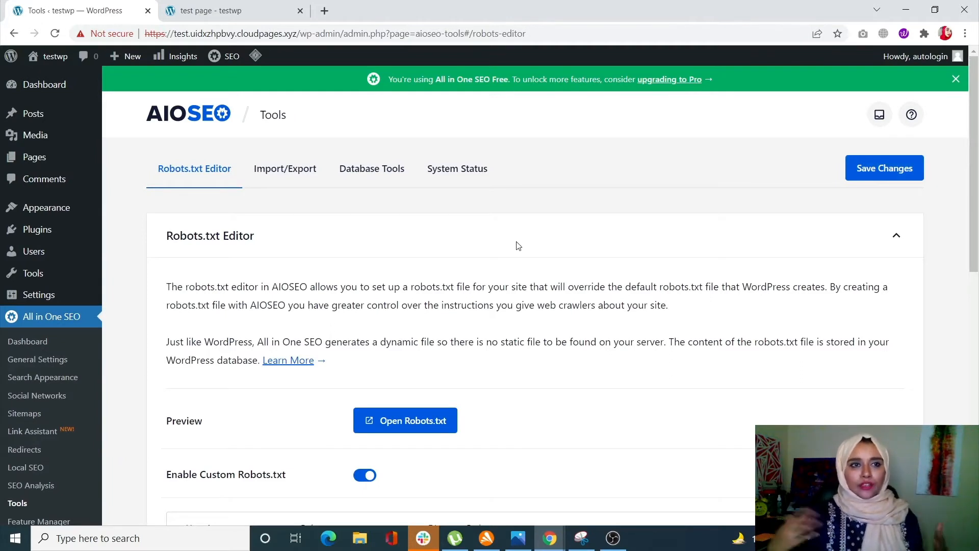
Step: Leave the robots.txt editor for the dashboard and search the directory of new plugins for "seedprod"
click(3, 90)
click(567, 104)
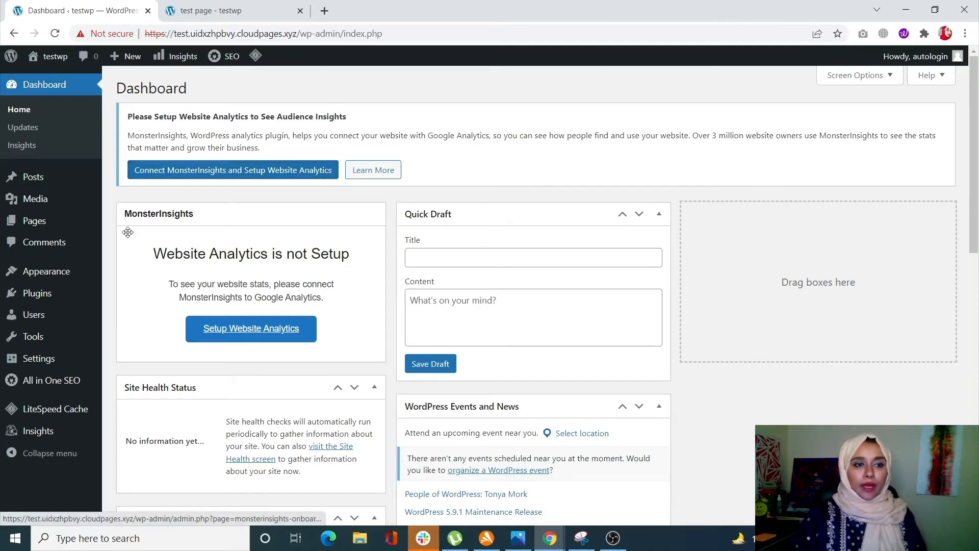
mouse_move(44, 292)
click(146, 312)
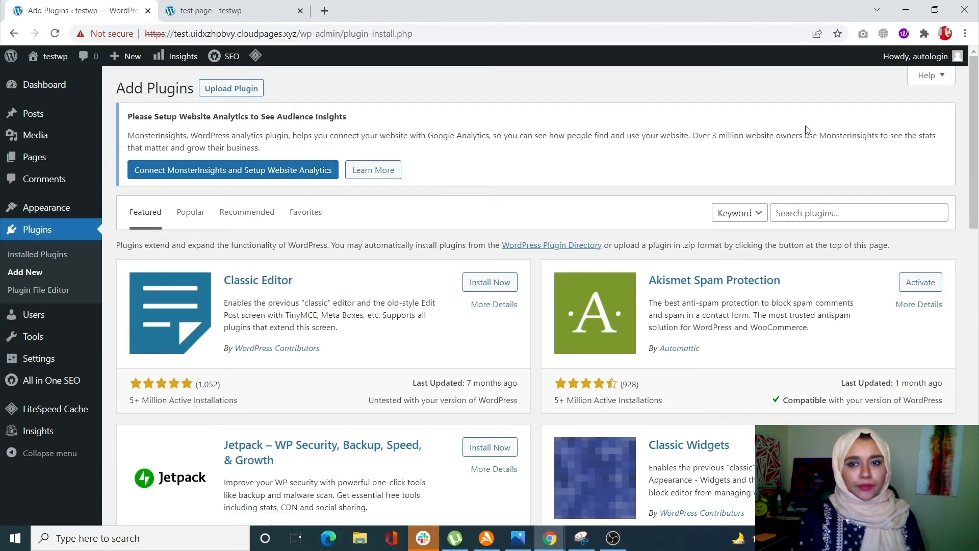
click(842, 212)
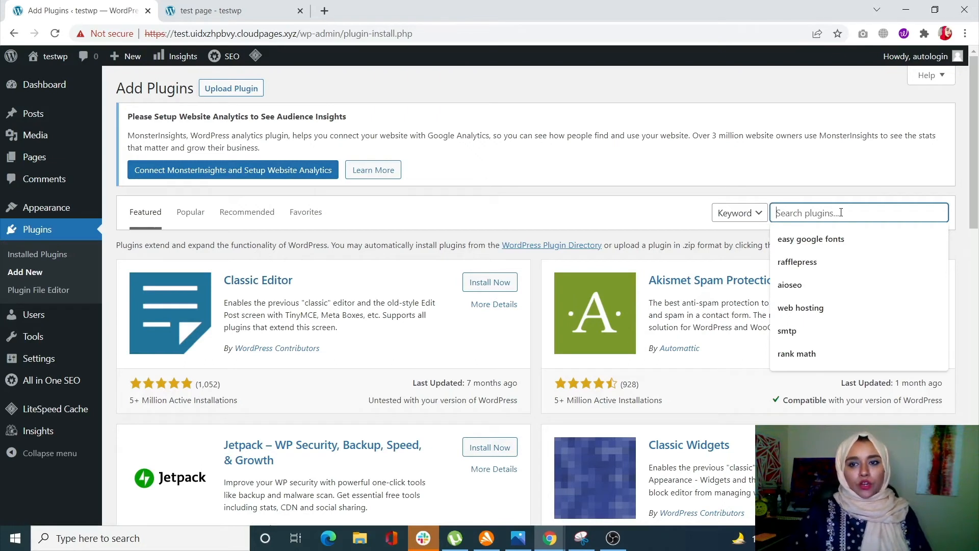
text(seedp)
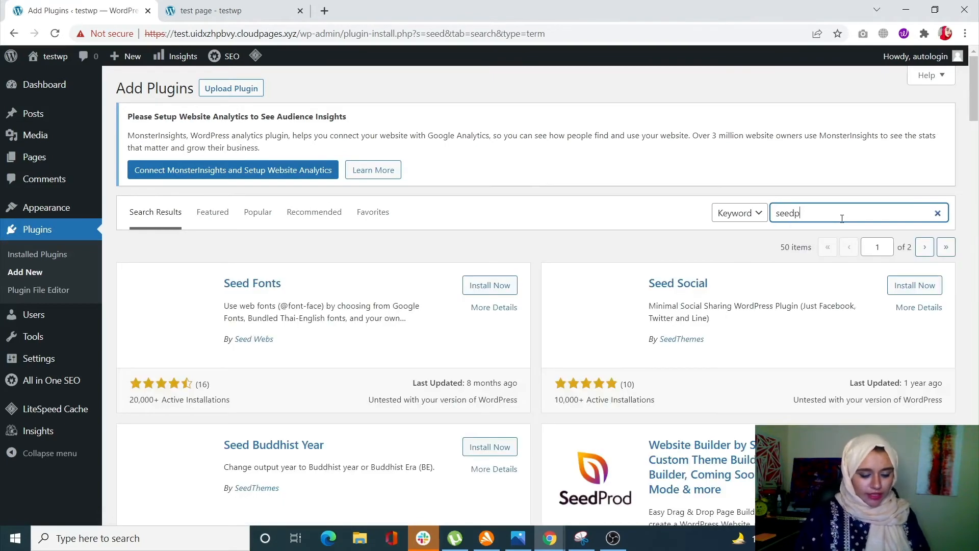
text(rod)
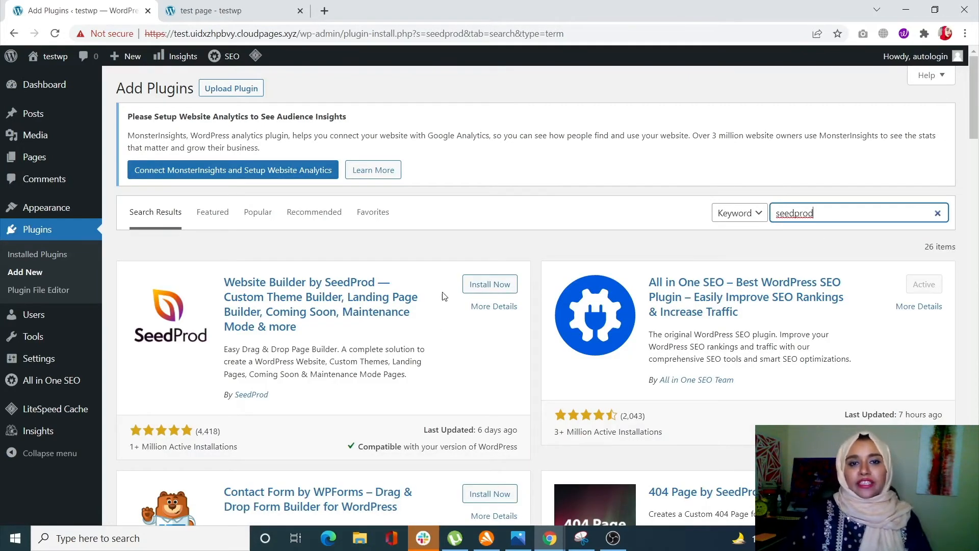
Step: Install and activate the Website Builder by SeedProd plugin, and look over its welcome page
click(483, 286)
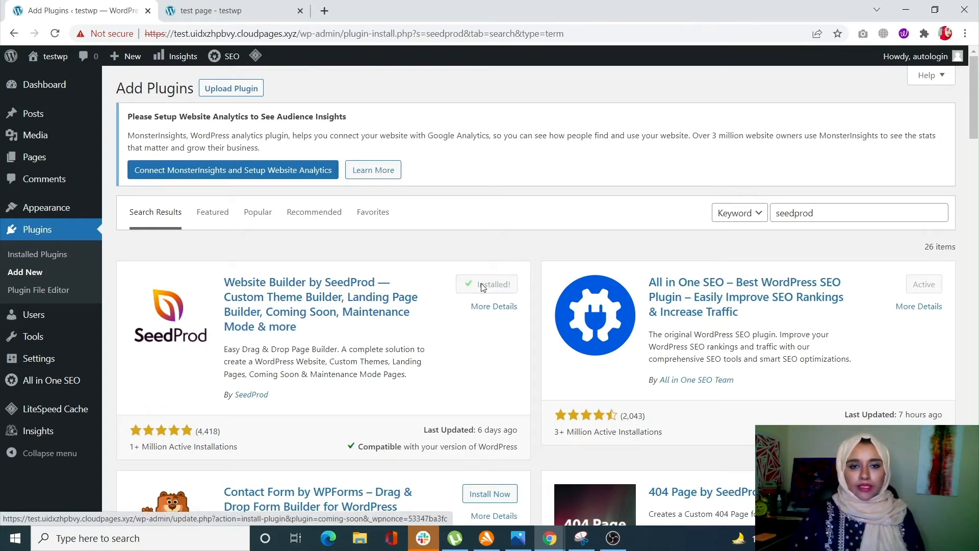
click(483, 287)
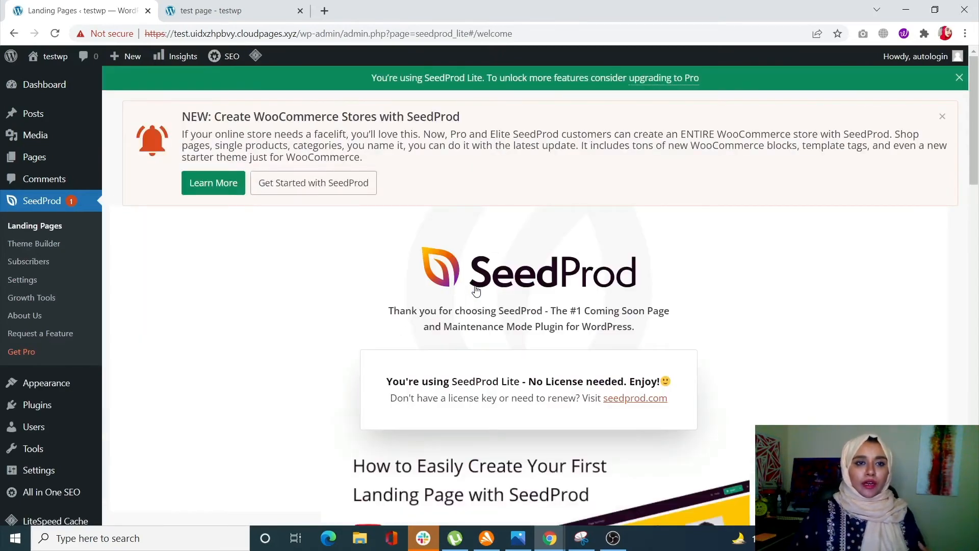
scroll(491, 356, down, 3)
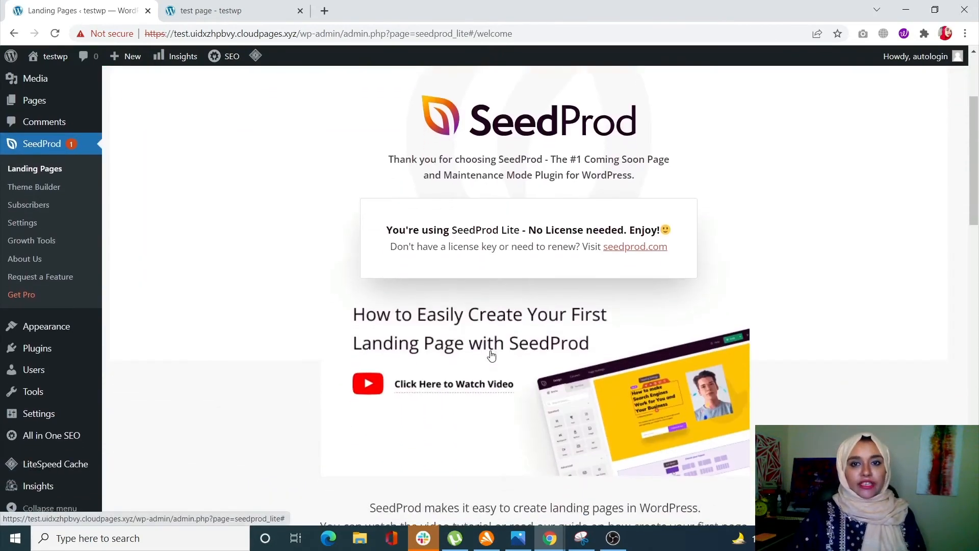
scroll(491, 356, down, 4)
scroll(492, 355, down, 2)
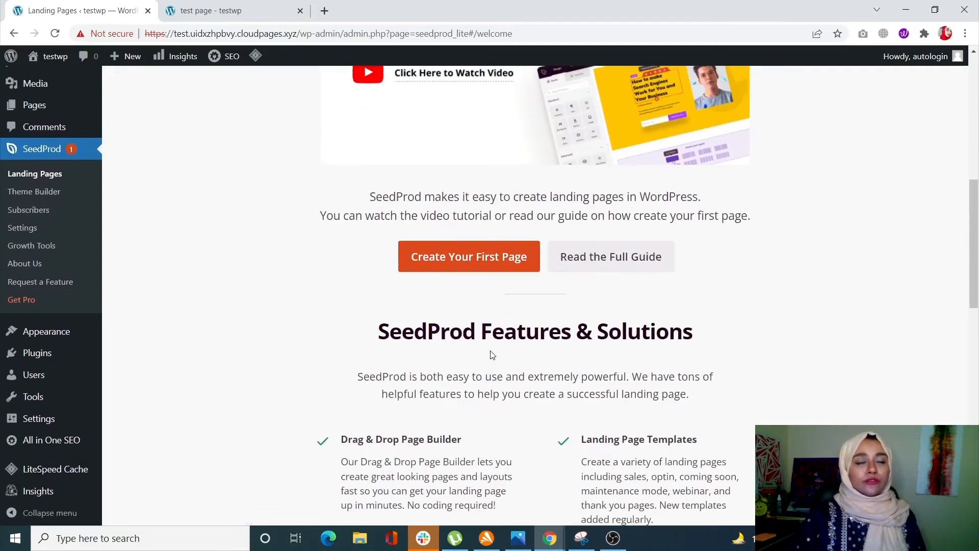
scroll(493, 355, up, 9)
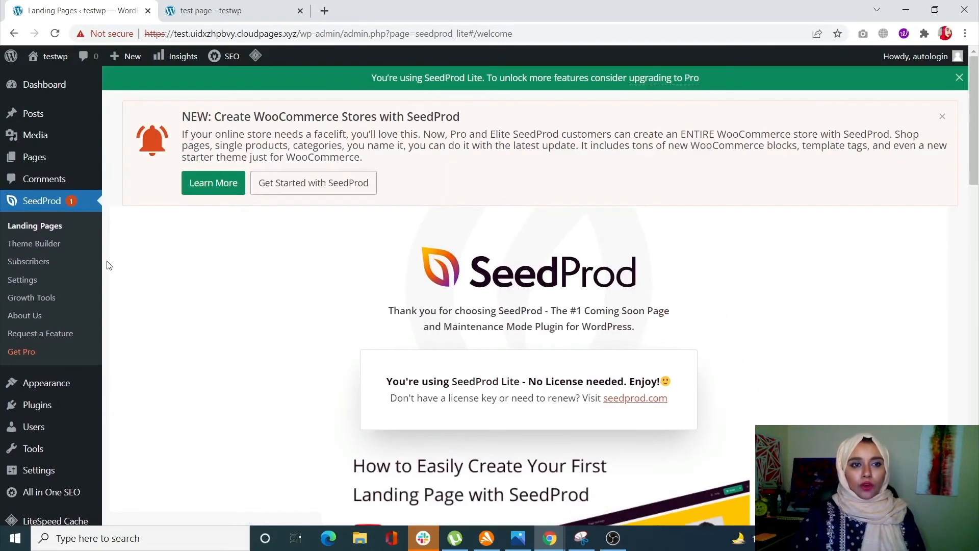
Step: Activate Coming Soon Mode in SeedProd's landing pages and start setting up its Coming Soon page
click(44, 234)
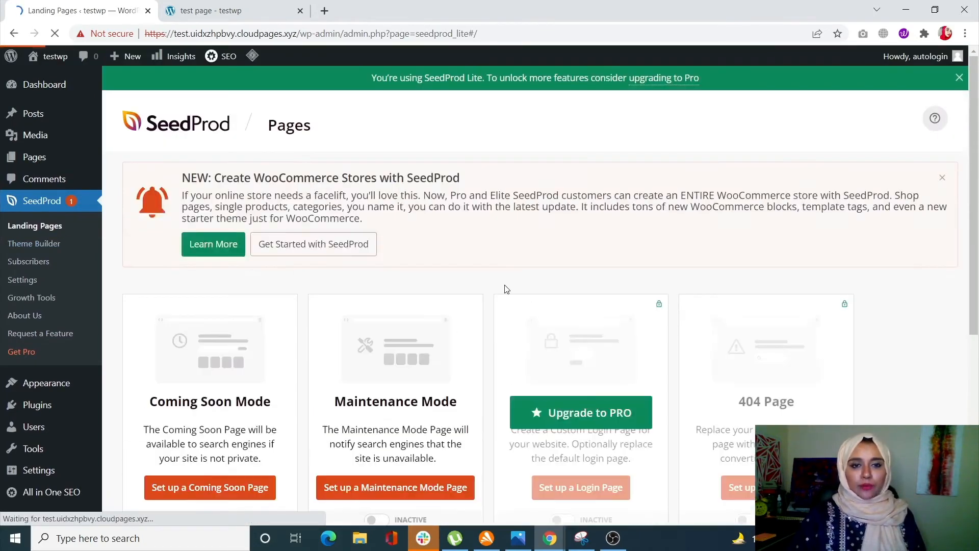
scroll(420, 357, down, 2)
scroll(421, 356, down, 1)
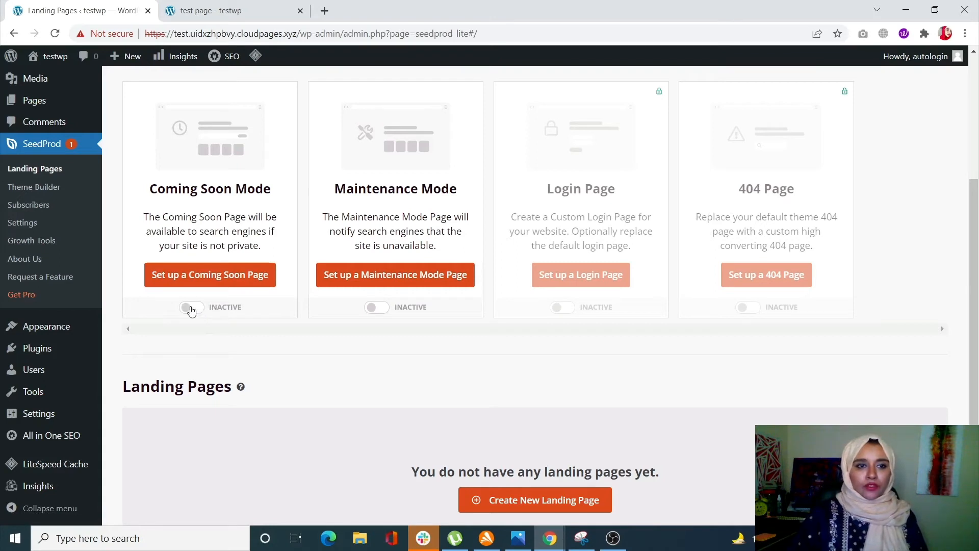
click(191, 309)
click(226, 282)
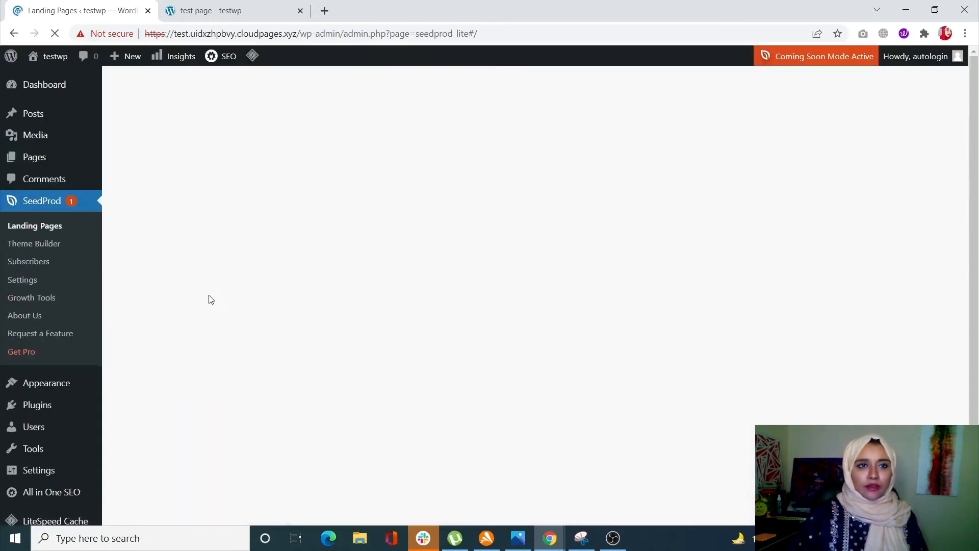
click(212, 284)
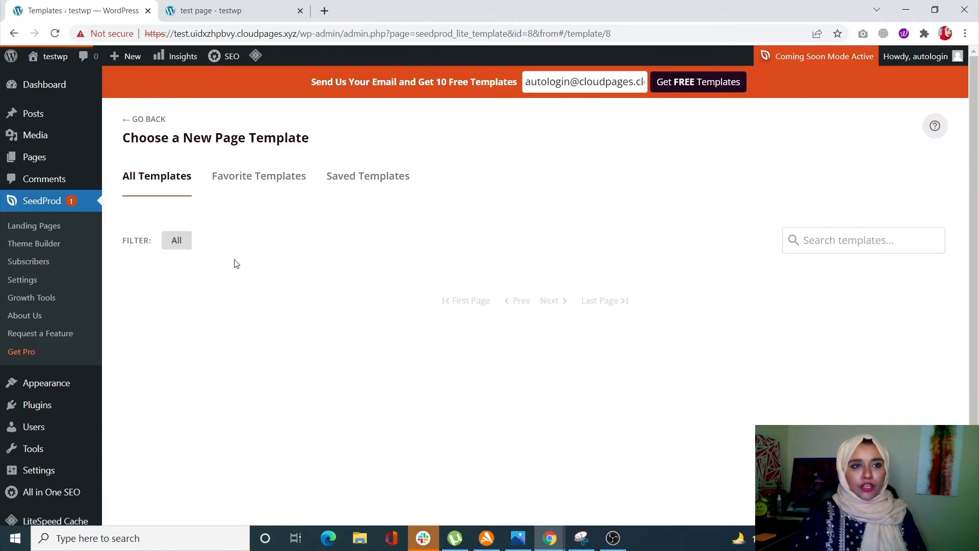
Step: Look through the Coming Soon templates and choose the Rocket Coming Soon Page template
scroll(322, 304, down, 3)
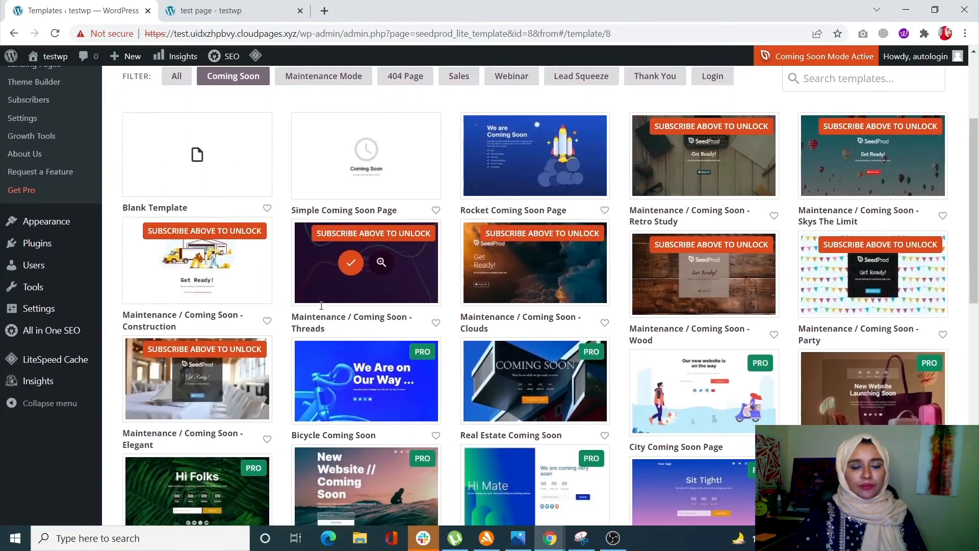
scroll(322, 305, down, 2)
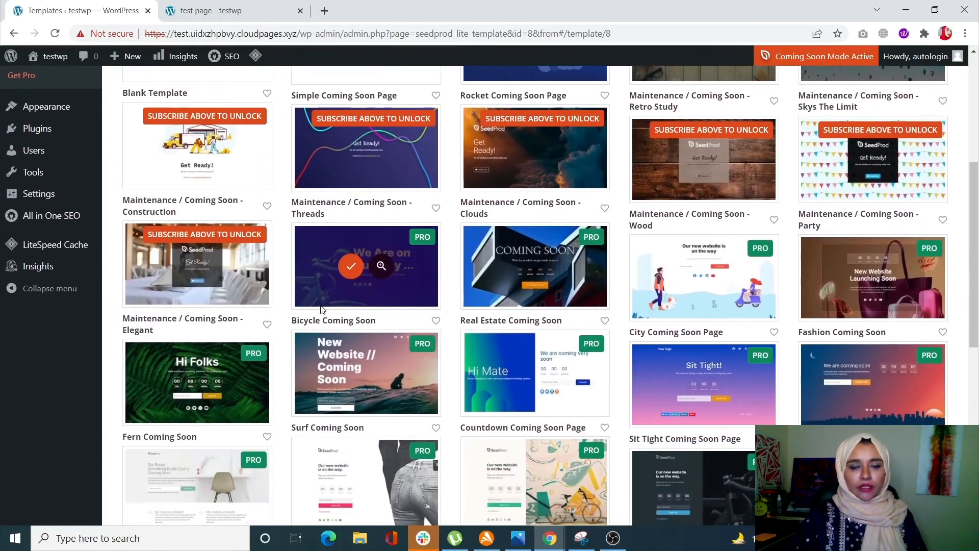
scroll(321, 309, up, 1)
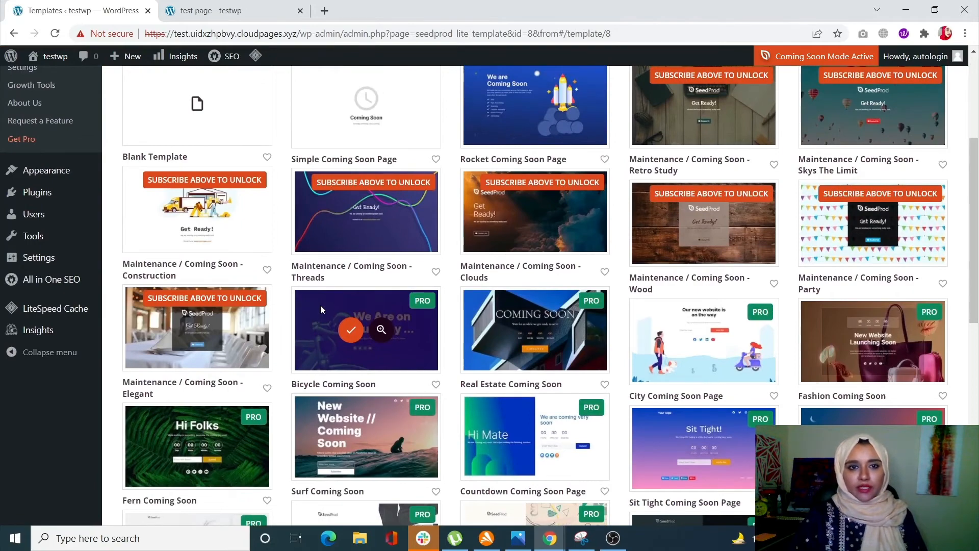
scroll(321, 305, up, 1)
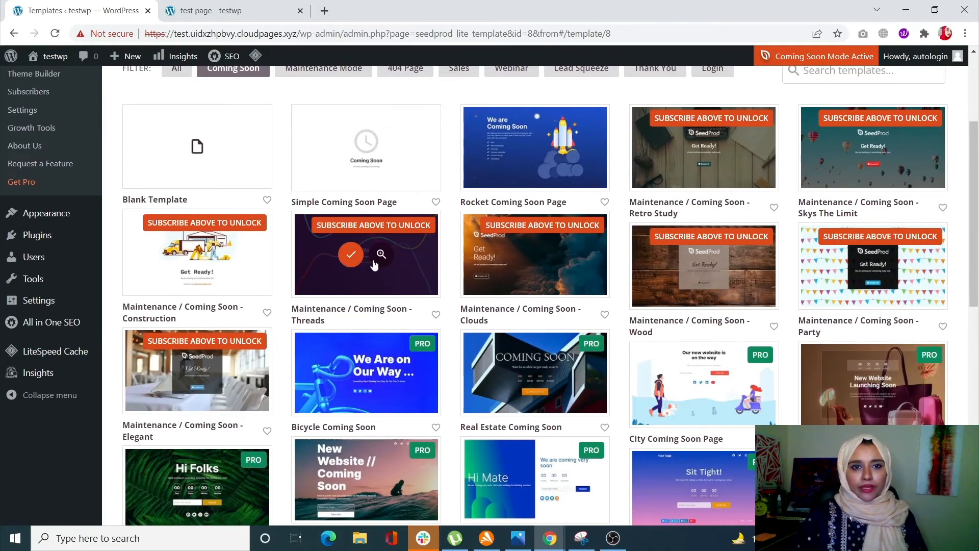
scroll(428, 341, up, 3)
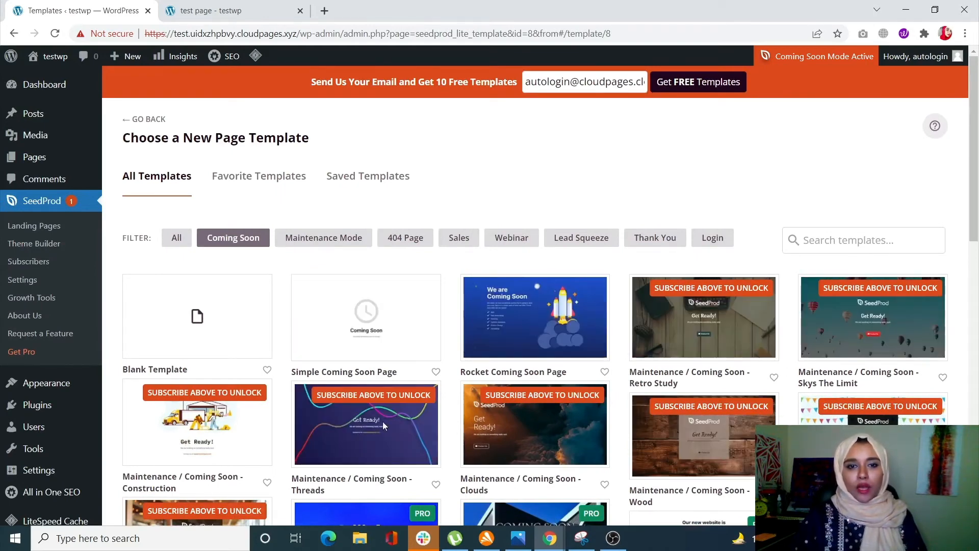
scroll(220, 449, down, 2)
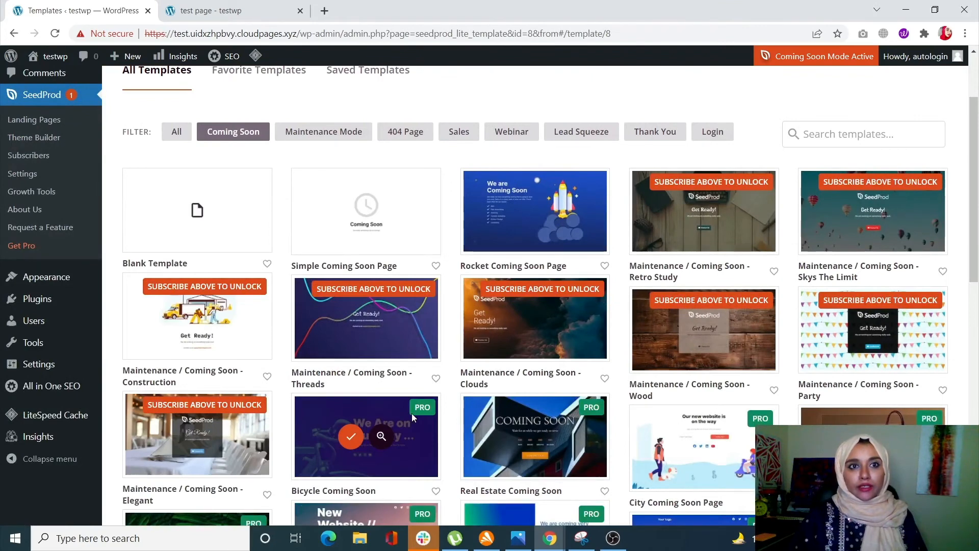
scroll(501, 344, down, 1)
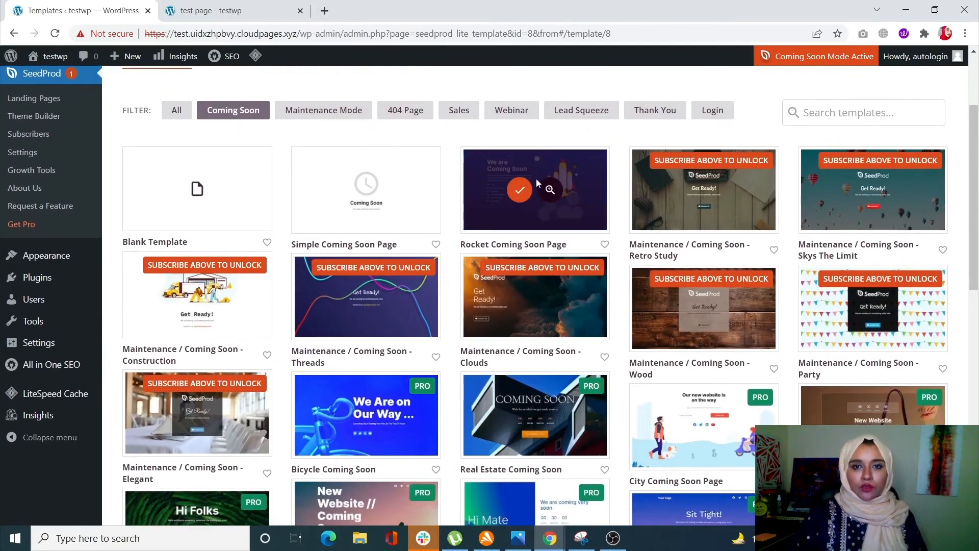
click(514, 195)
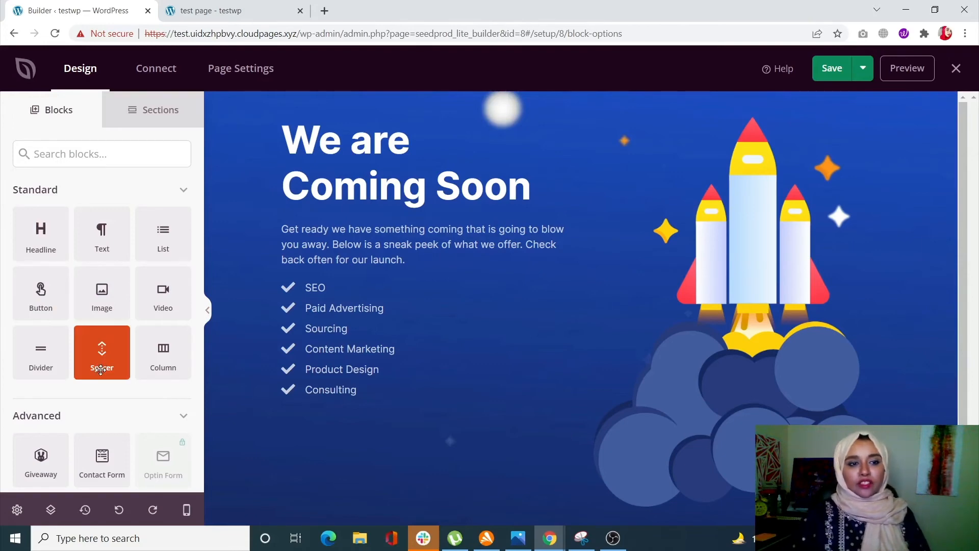
Step: Delete all of the introductory text between the "We are Coming Soon" headline and the checklist
scroll(101, 370, down, 3)
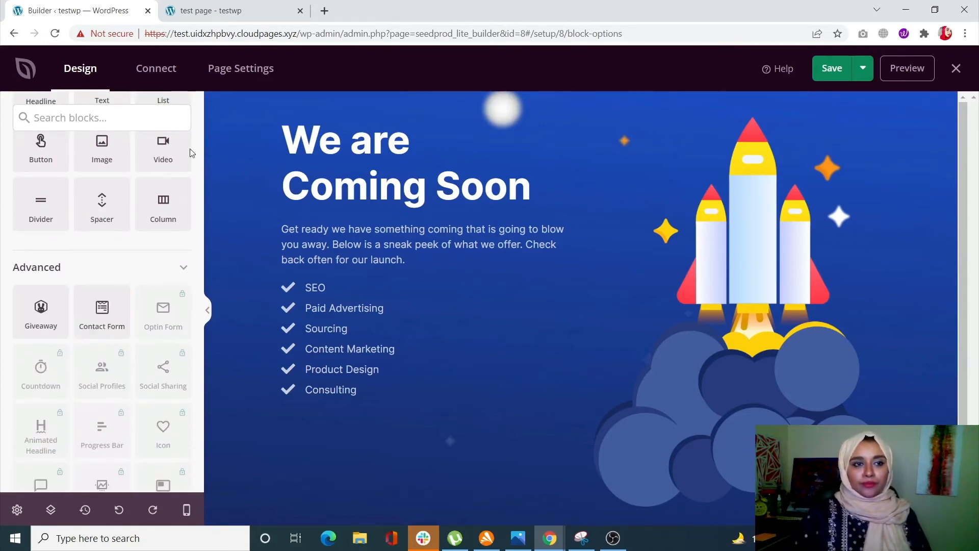
scroll(161, 237, up, 3)
drag(100, 246, 379, 216)
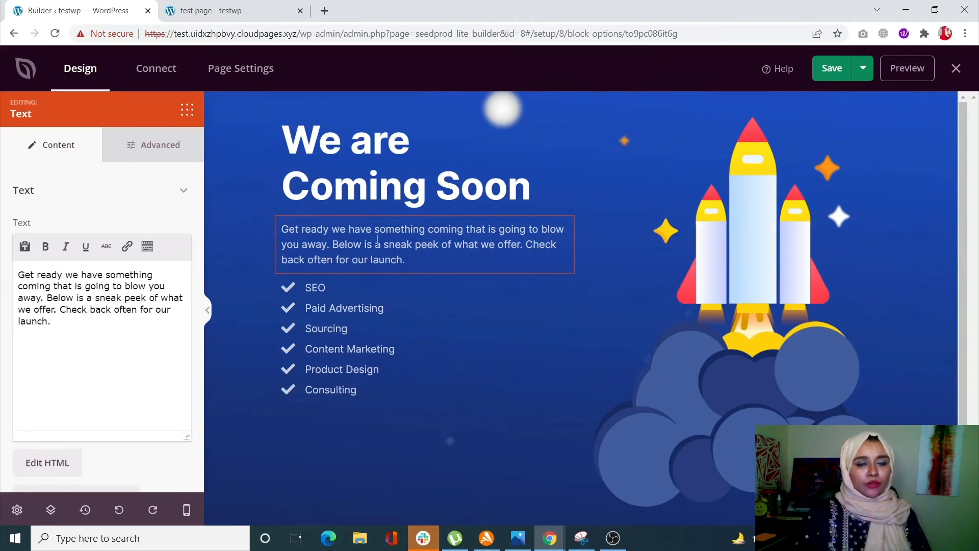
drag(62, 327, 17, 274)
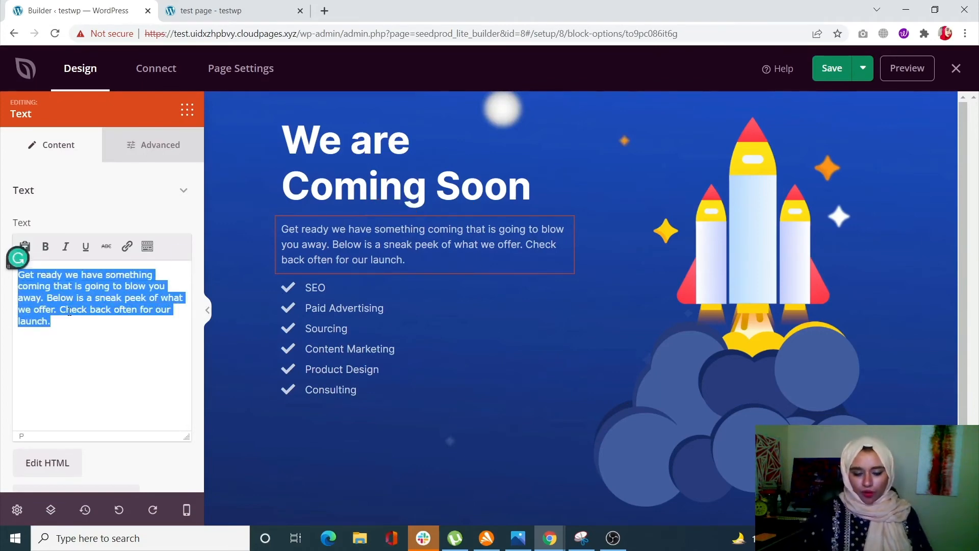
key(BackSpace)
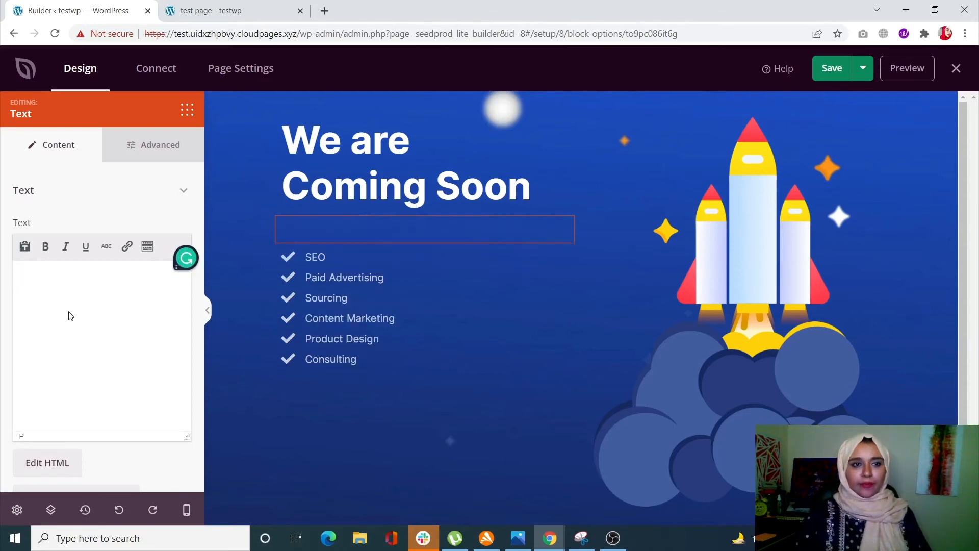
click(339, 345)
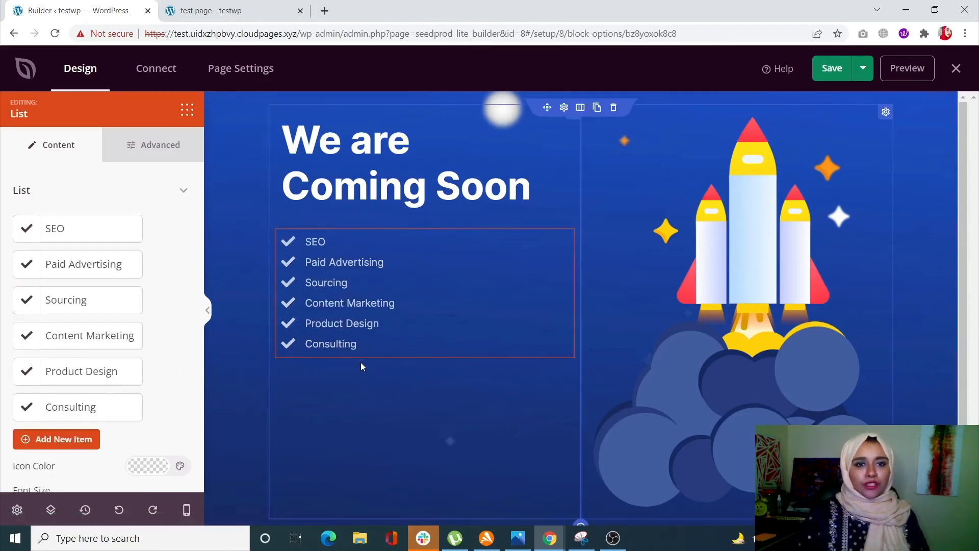
click(256, 316)
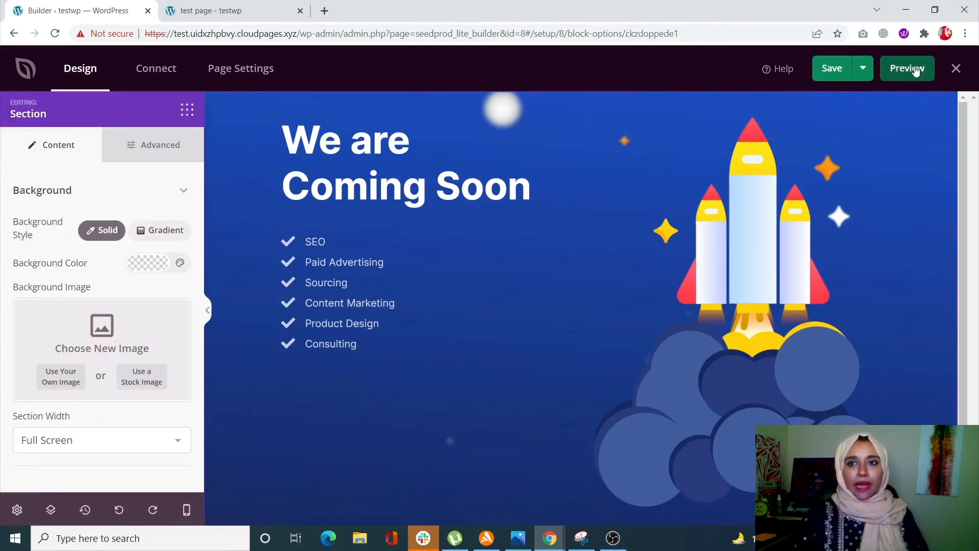
Step: Save and publish the coming soon page, and stay in the builder instead of viewing the live page
click(829, 71)
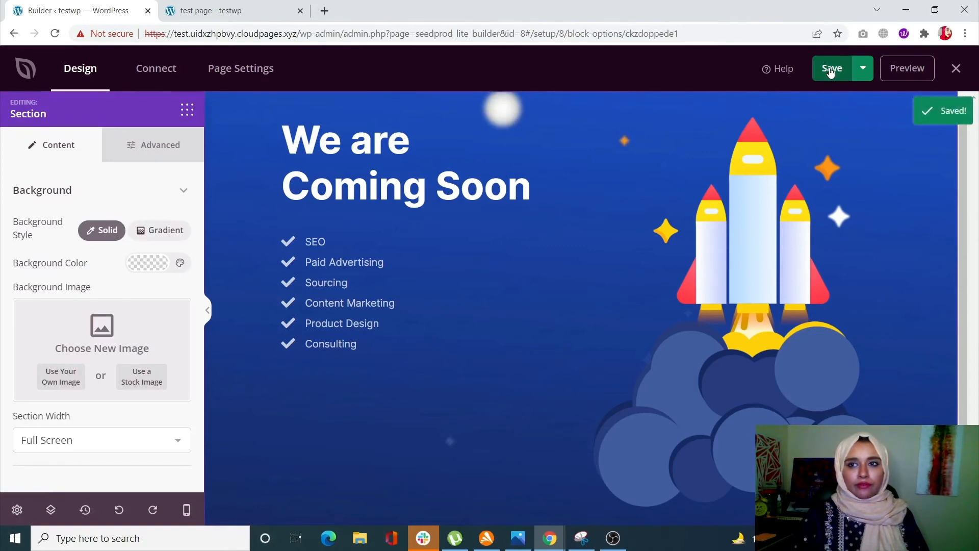
click(863, 68)
click(869, 102)
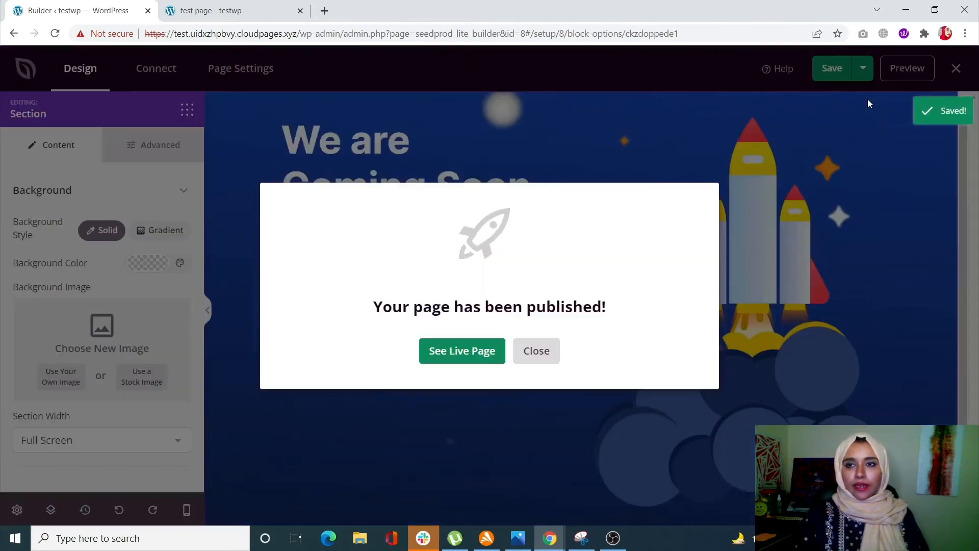
click(555, 355)
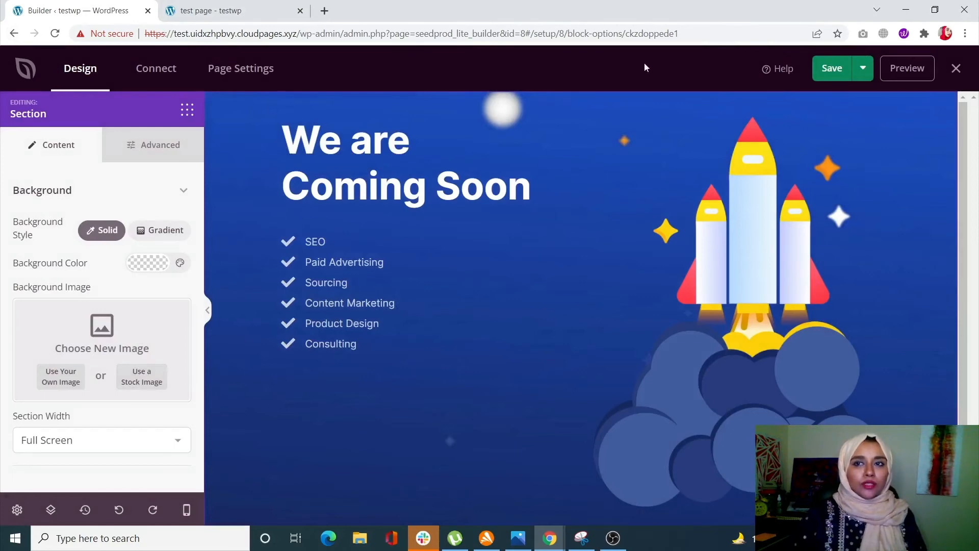
Step: Leave the coming soon page builder and open the page "test page" for editing from the site's page list
click(956, 72)
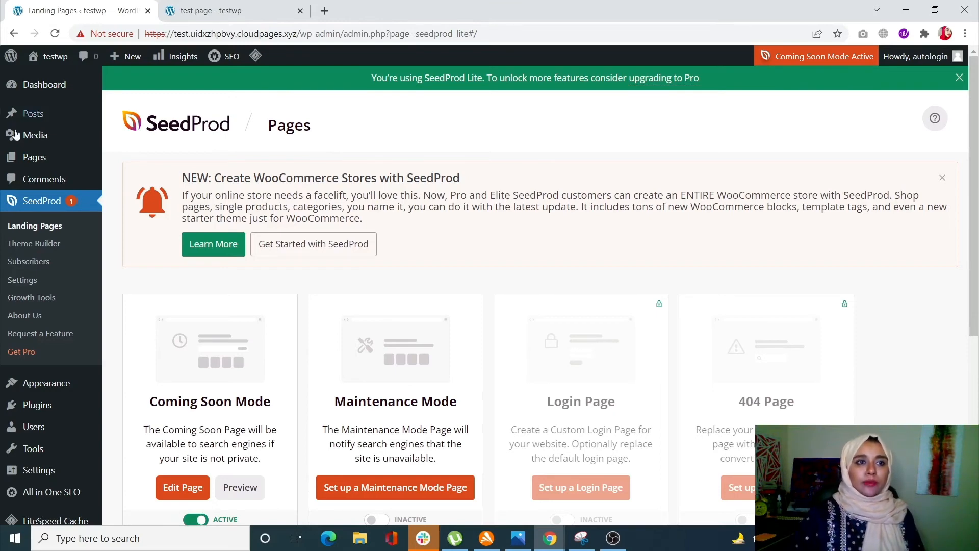
click(11, 161)
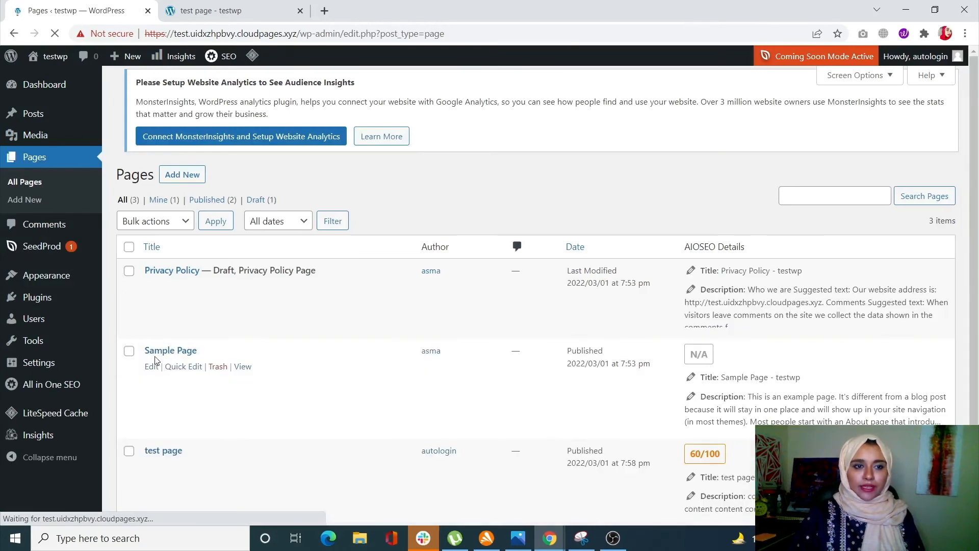
click(171, 461)
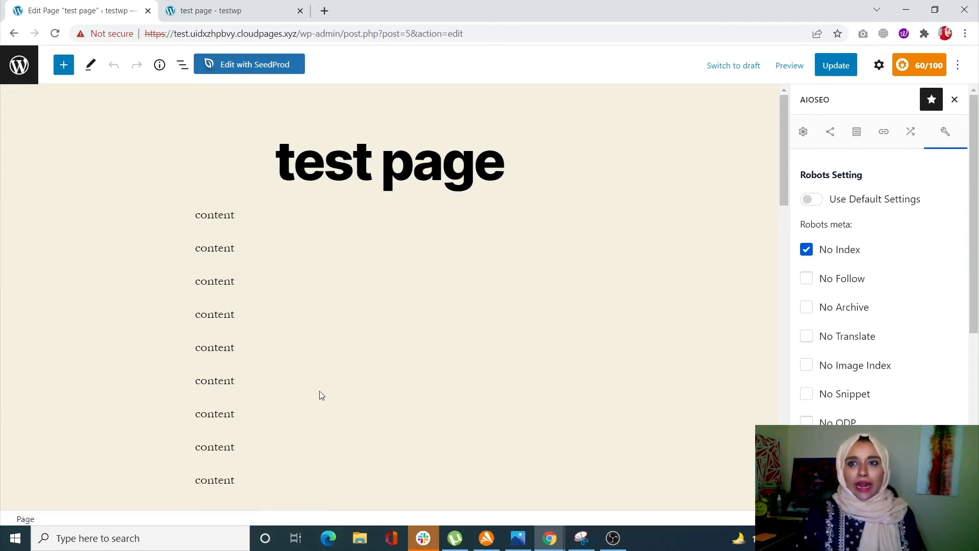
Step: Change the test page's visibility to Password Protected, enter a page password, and update the page
click(876, 69)
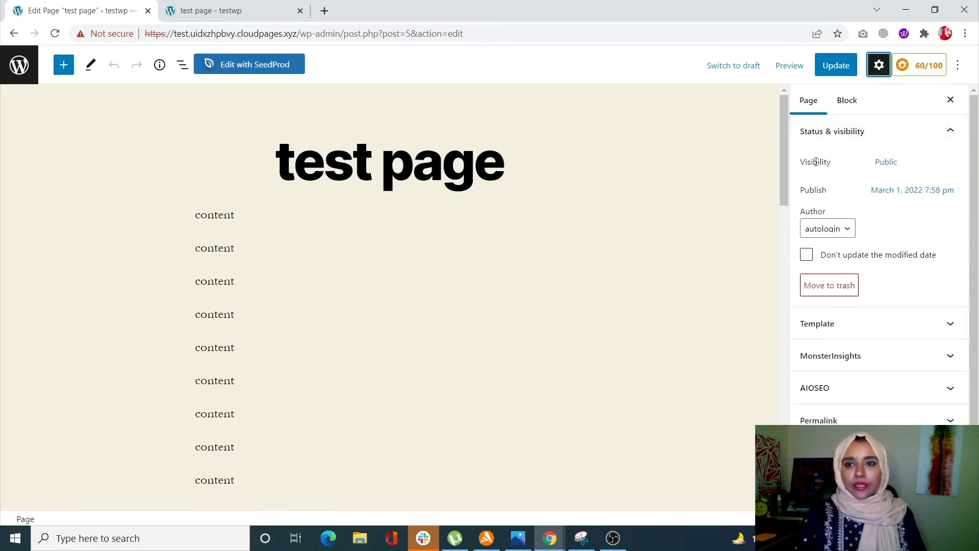
click(888, 167)
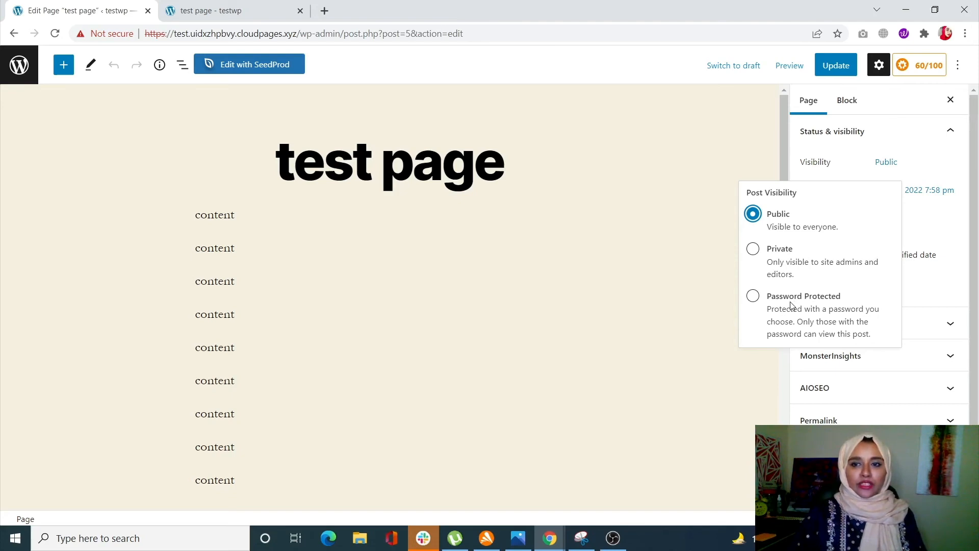
click(752, 295)
click(844, 356)
text(qwerty)
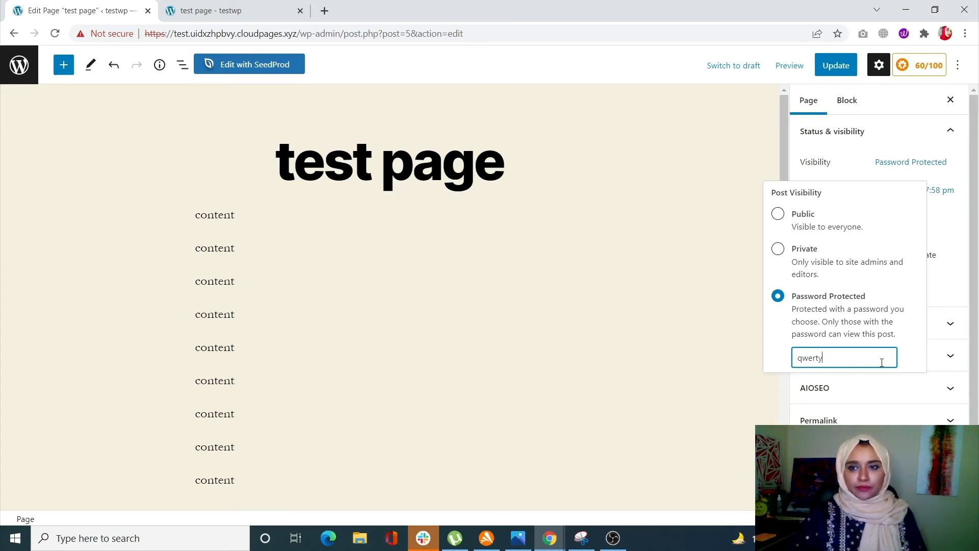
click(728, 363)
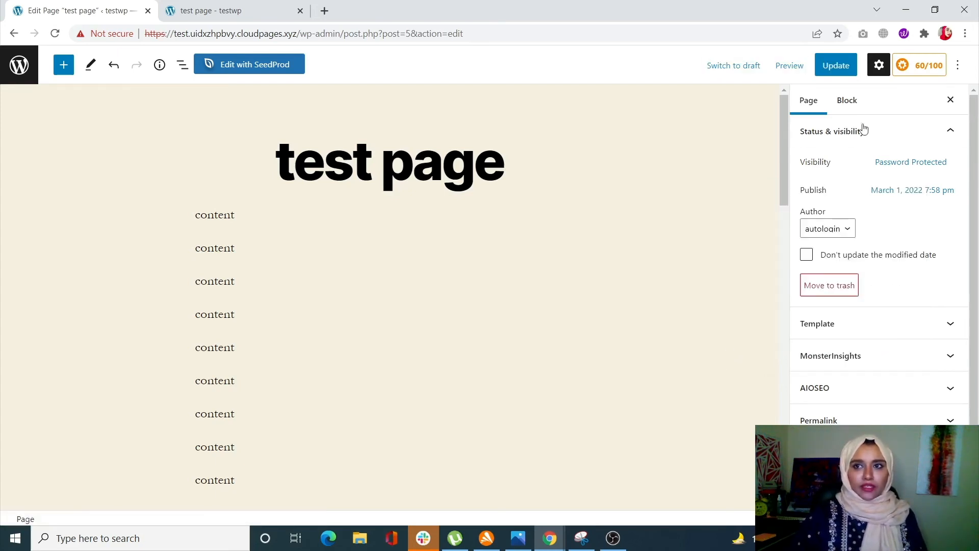
click(828, 65)
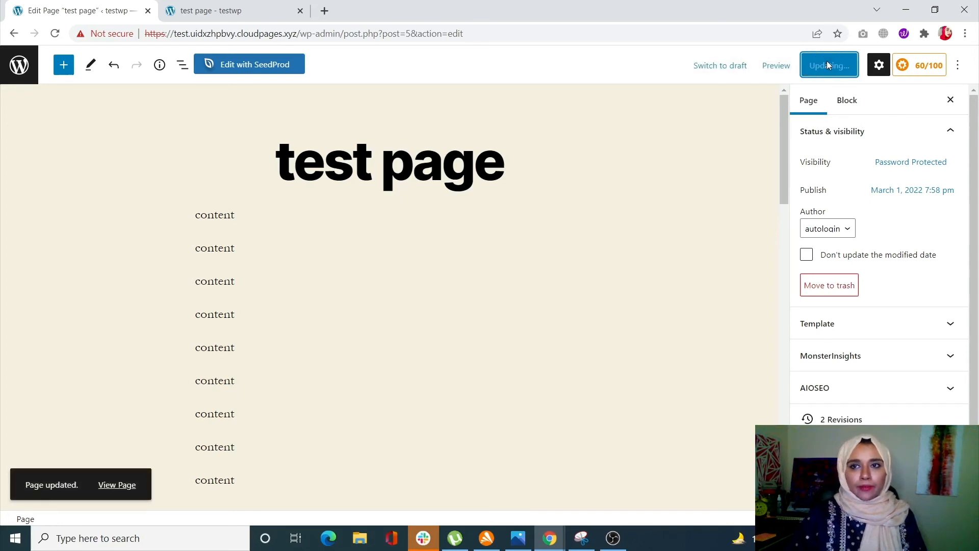
Step: Open the site's home page, test.uidxzhpbvy.cloudpages.xyz, in a new browser tab and look it over
drag(298, 32, 171, 33)
key(ctrl+c)
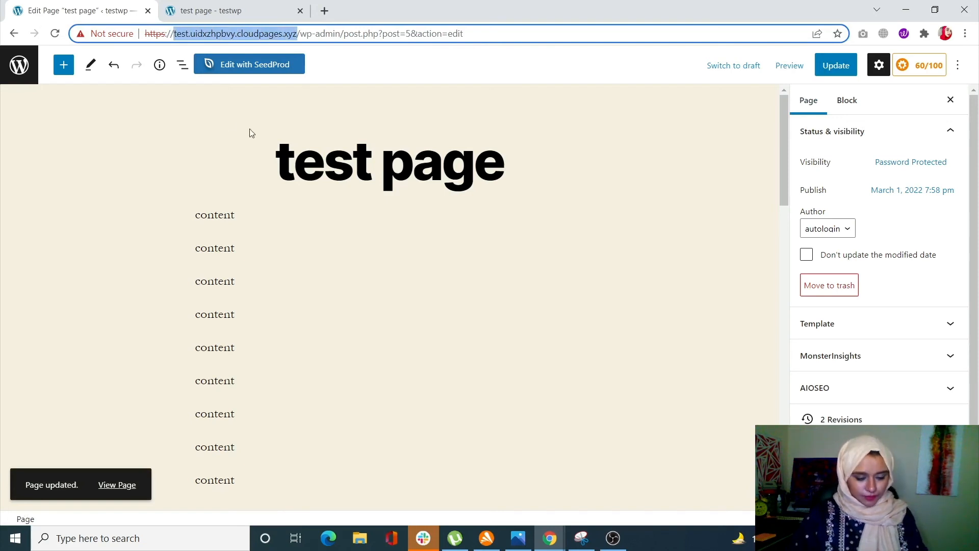
click(324, 11)
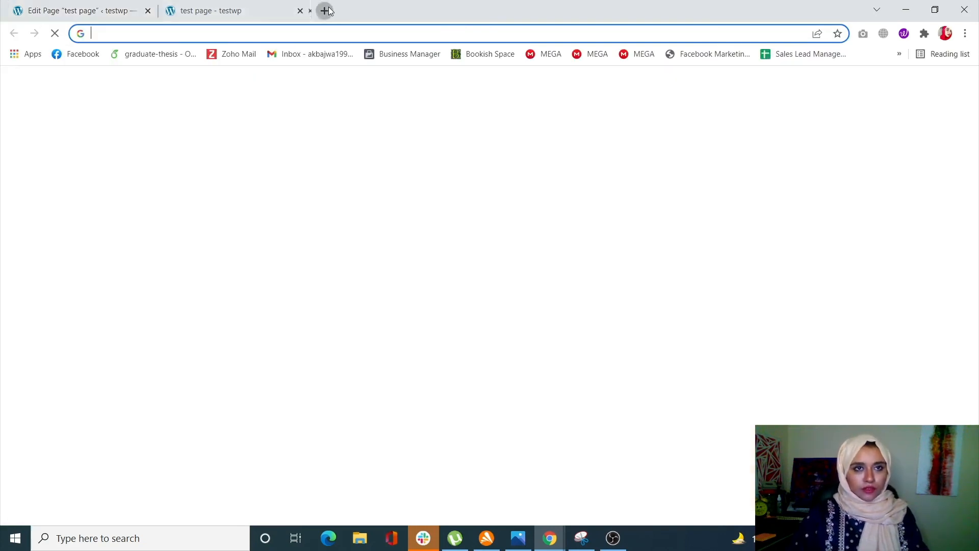
key(ctrl+v)
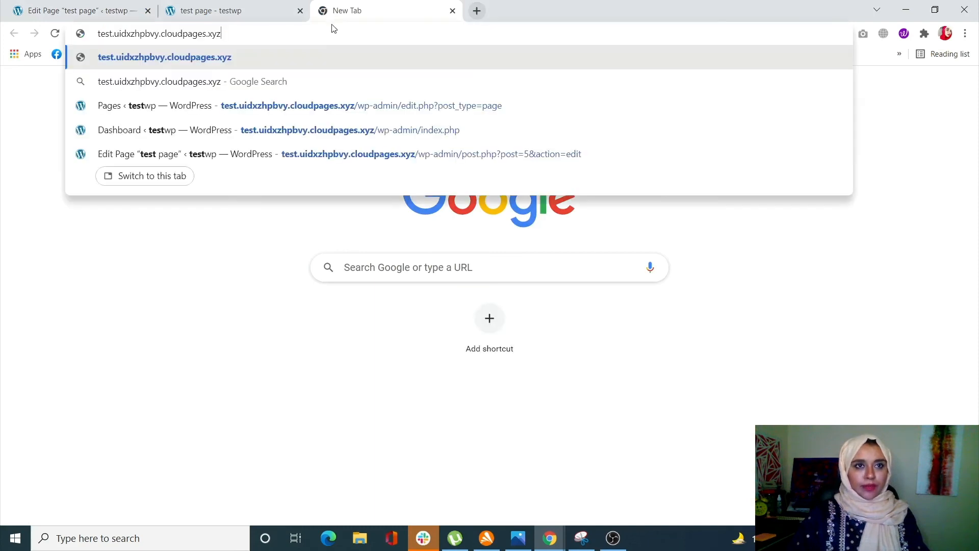
key(Return)
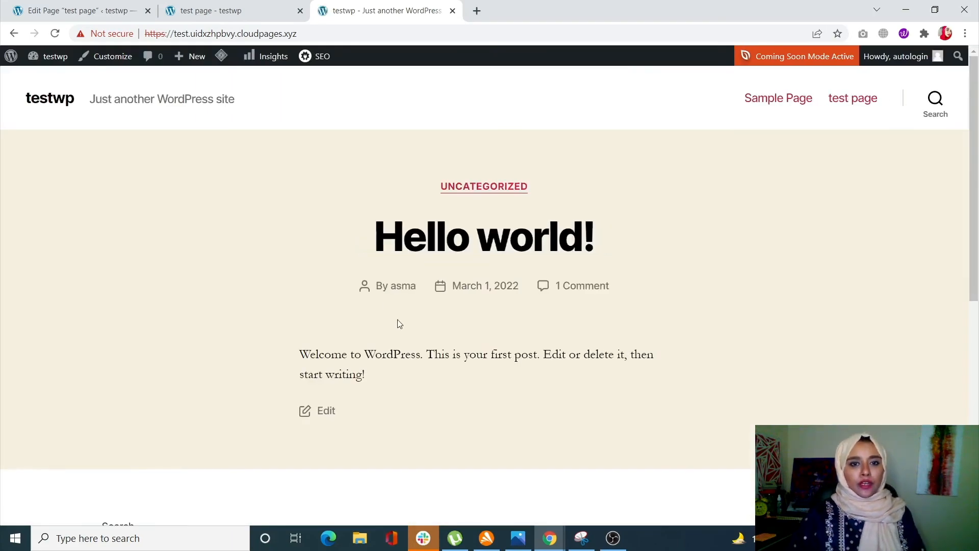
scroll(395, 323, down, 5)
scroll(396, 326, down, 3)
scroll(396, 325, up, 8)
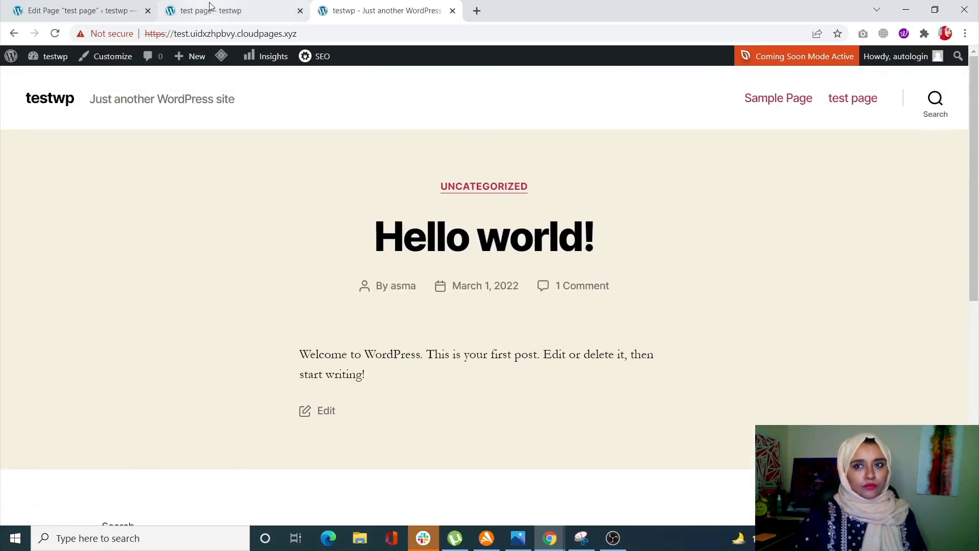
Step: Open the test page on the live site and submit the page password to view its protected content
click(849, 99)
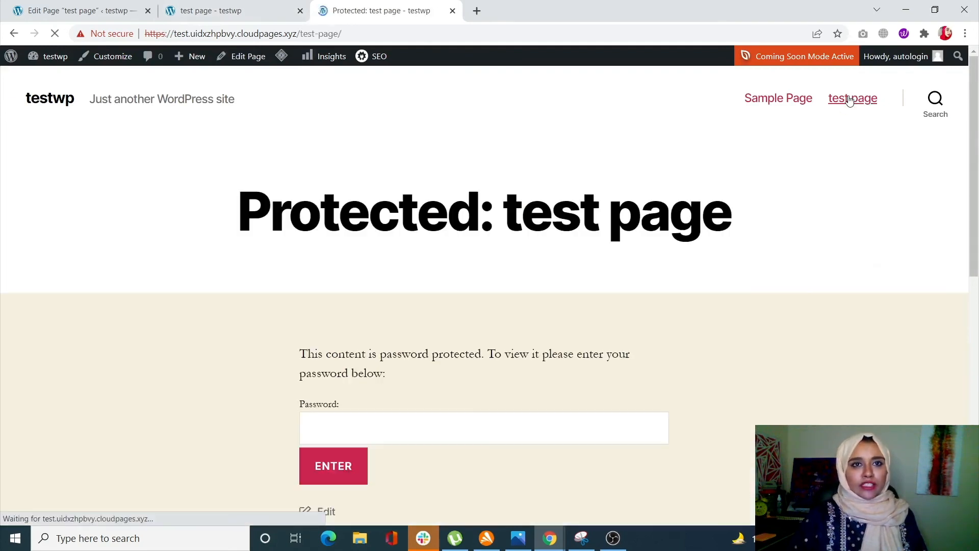
scroll(469, 411, down, 3)
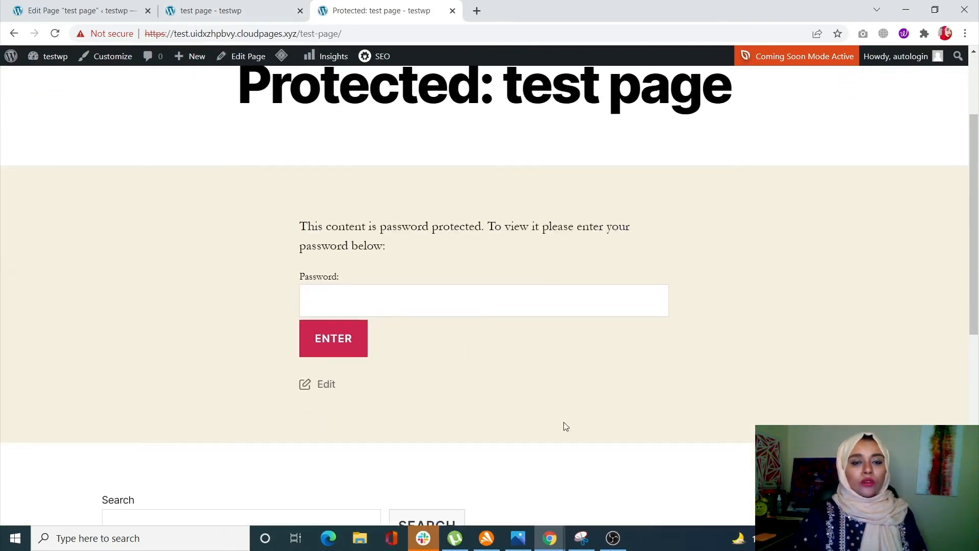
click(462, 307)
text(123456)
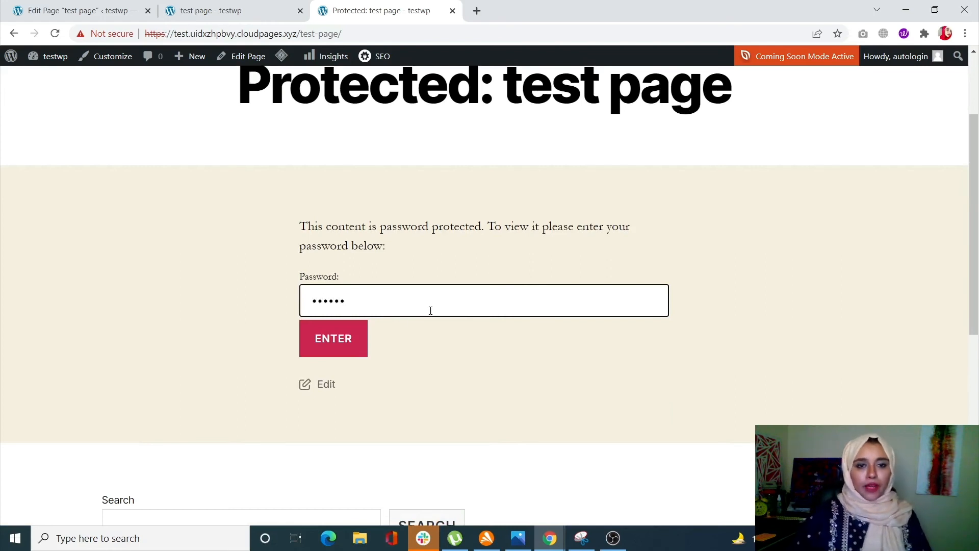
click(344, 355)
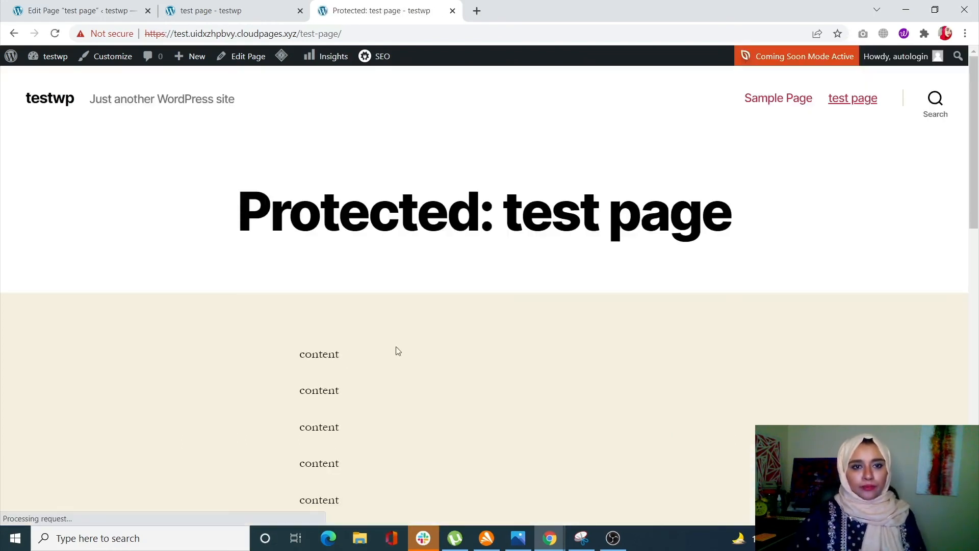